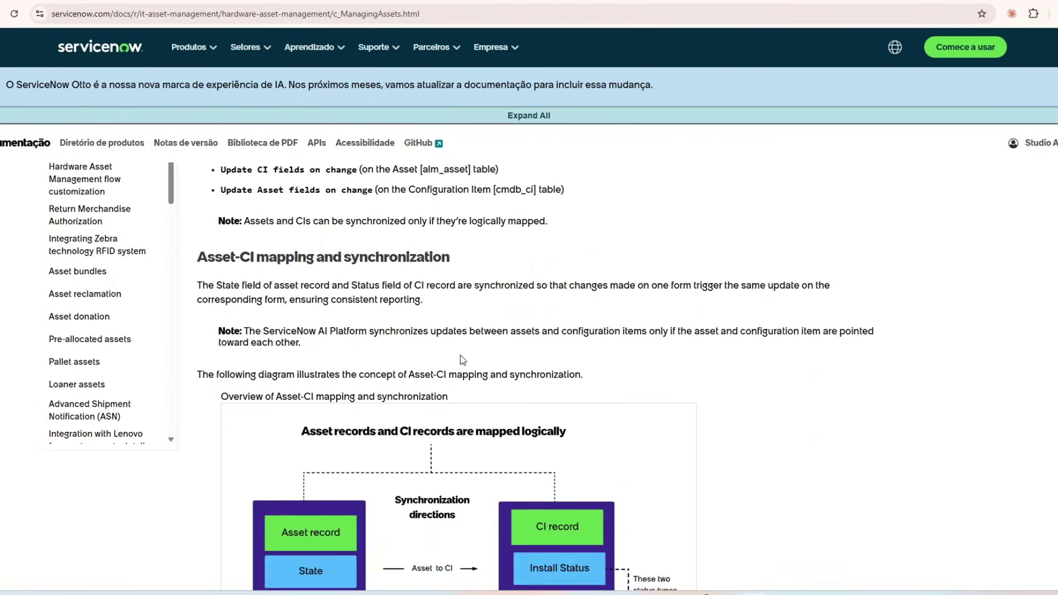
# - Read through the Asset and CI management documentation page, examining the asset-CI mapping and the Asset, CI, and IBI synchronization diagrams
pyautogui.scroll(-20, 462, 359)
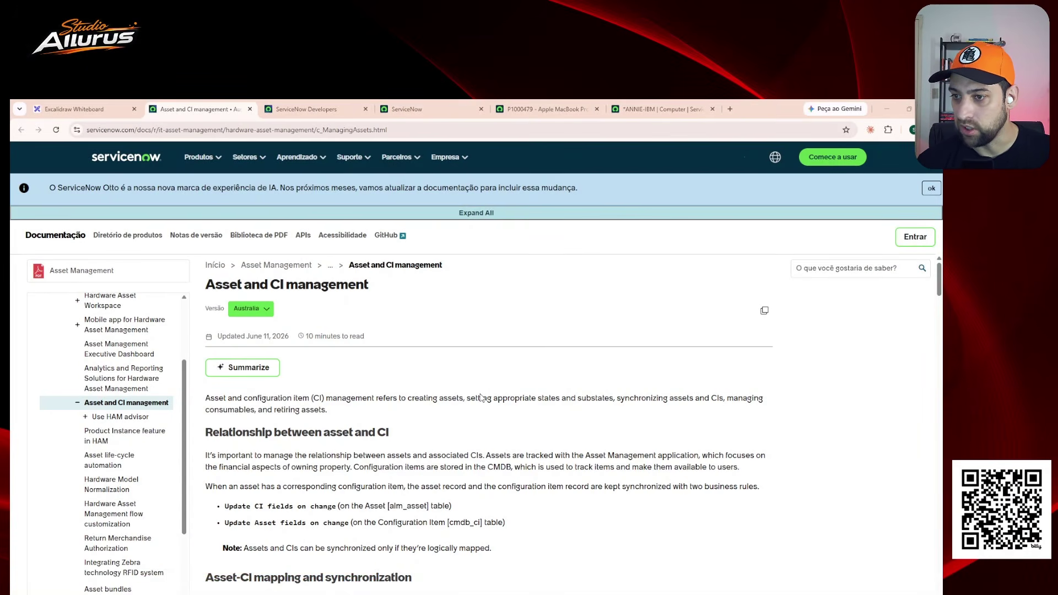
pyautogui.scroll(-2, 440, 384)
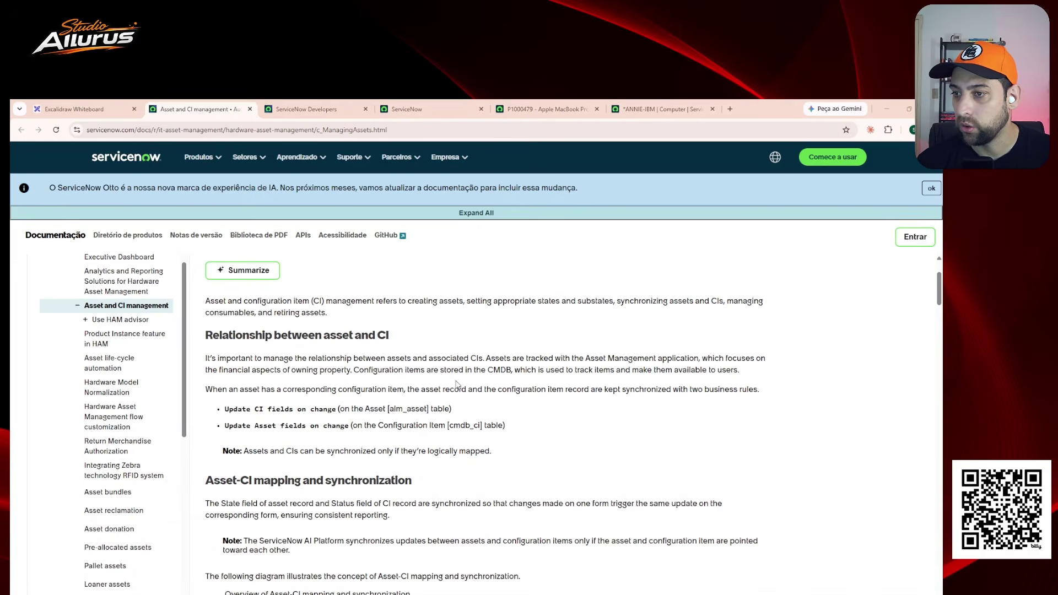
pyautogui.scroll(-8, 457, 385)
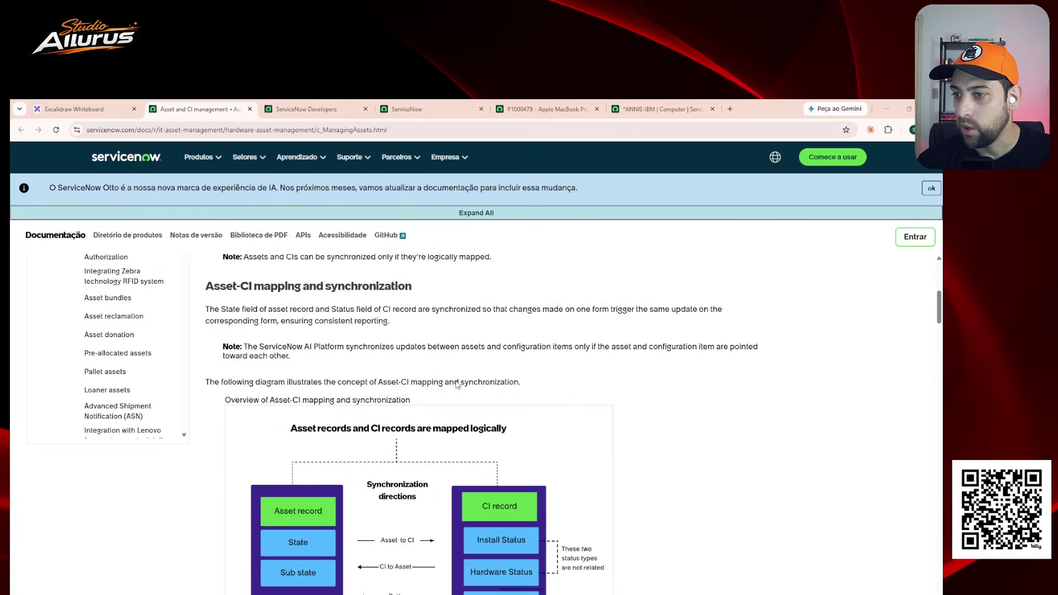
pyautogui.scroll(-17, 456, 385)
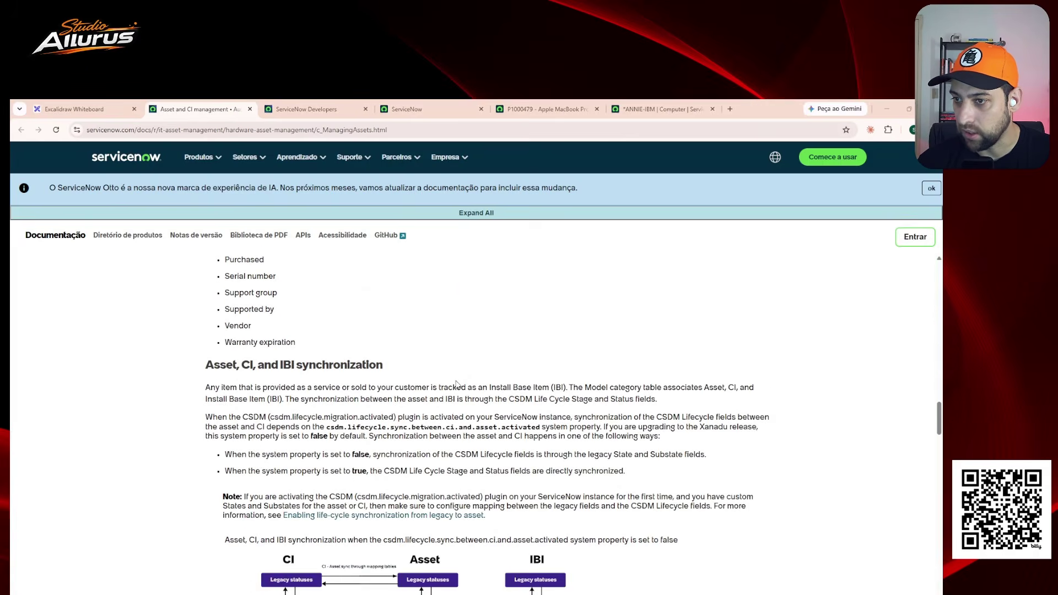
pyautogui.scroll(-14, 457, 384)
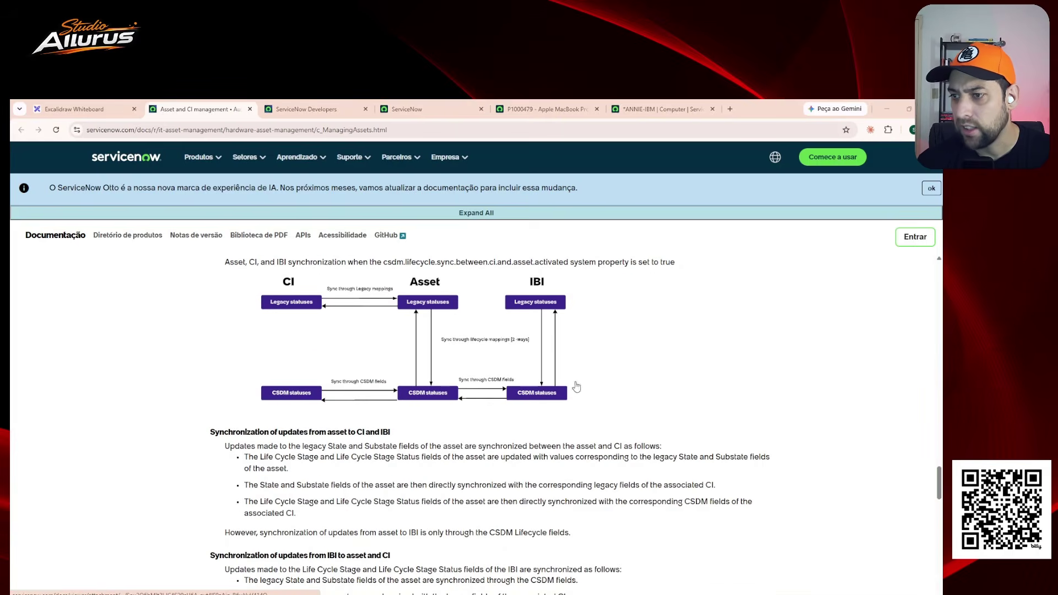
pyautogui.scroll(-2, 332, 412)
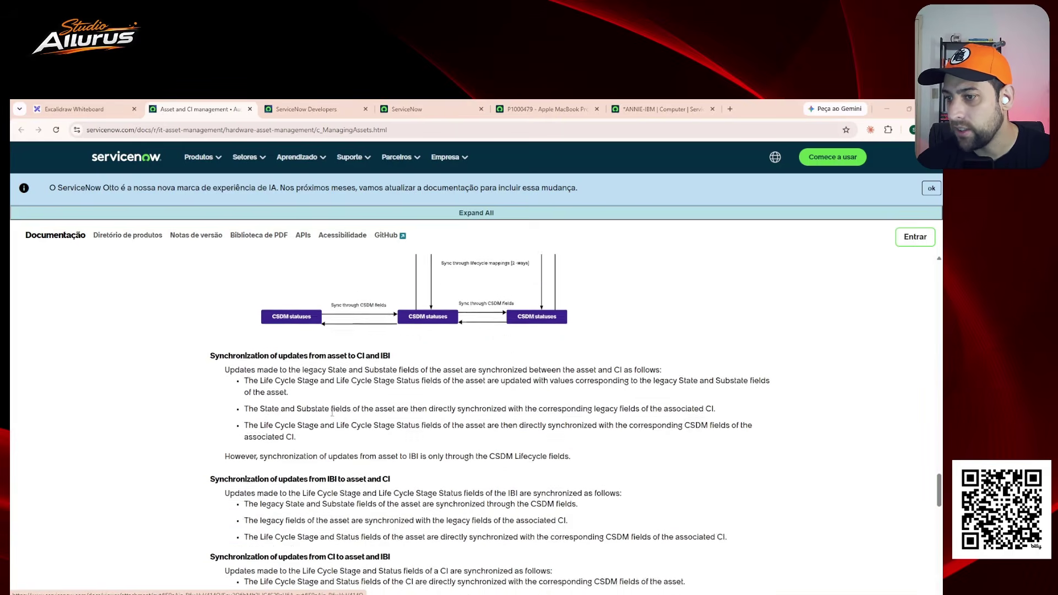
pyautogui.scroll(-8, 333, 412)
pyautogui.scroll(8, 408, 423)
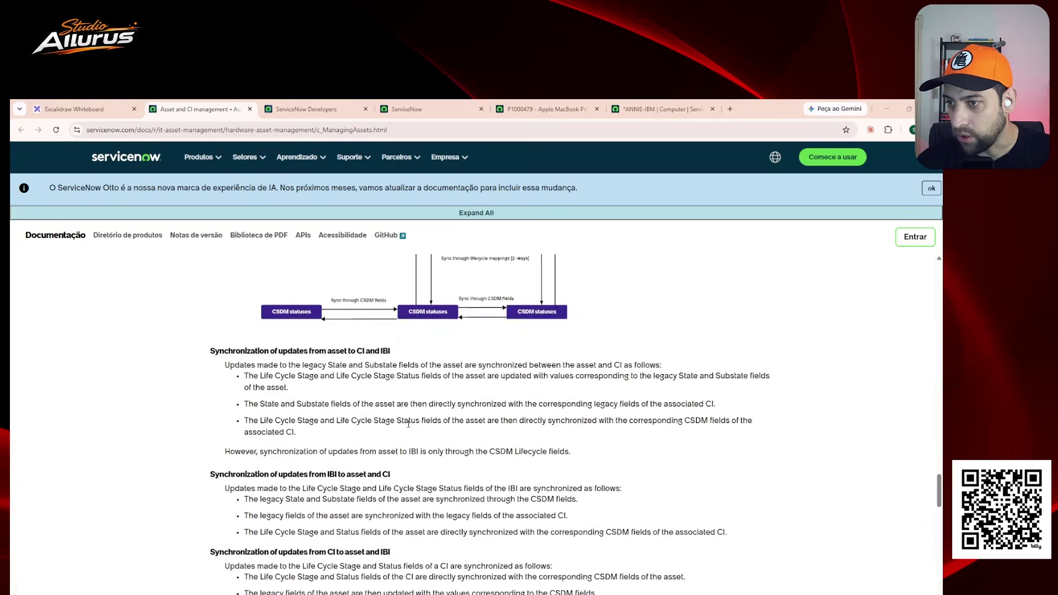
pyautogui.scroll(15, 409, 423)
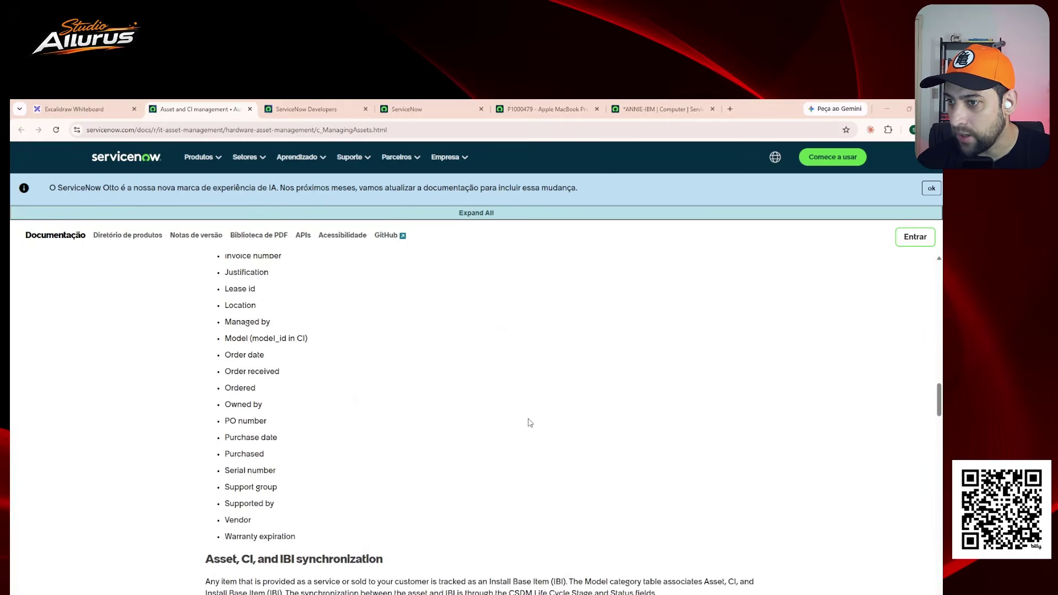
pyautogui.scroll(20, 347, 418)
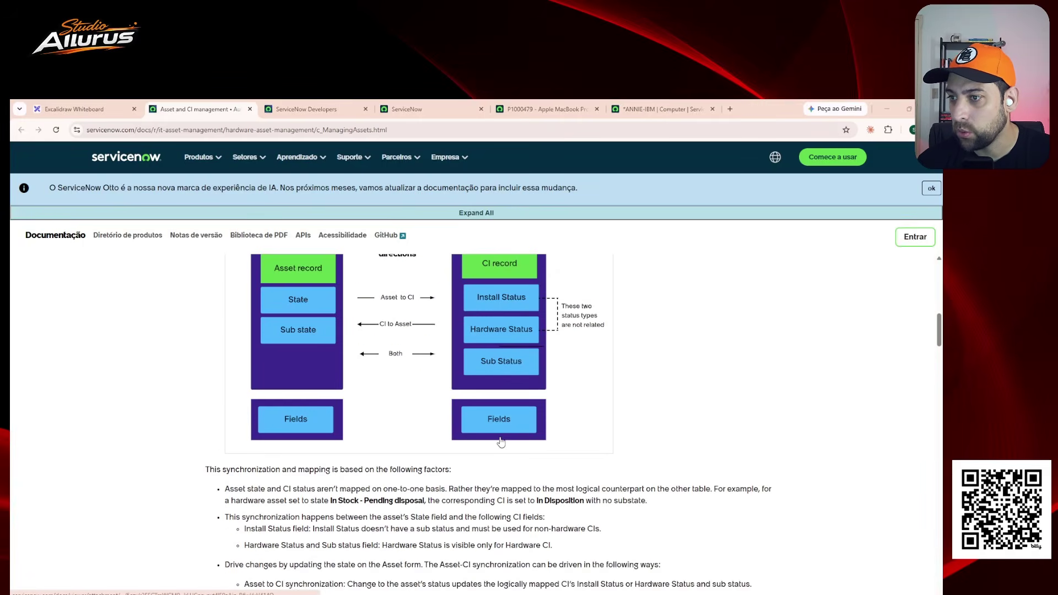
pyautogui.scroll(3, 501, 441)
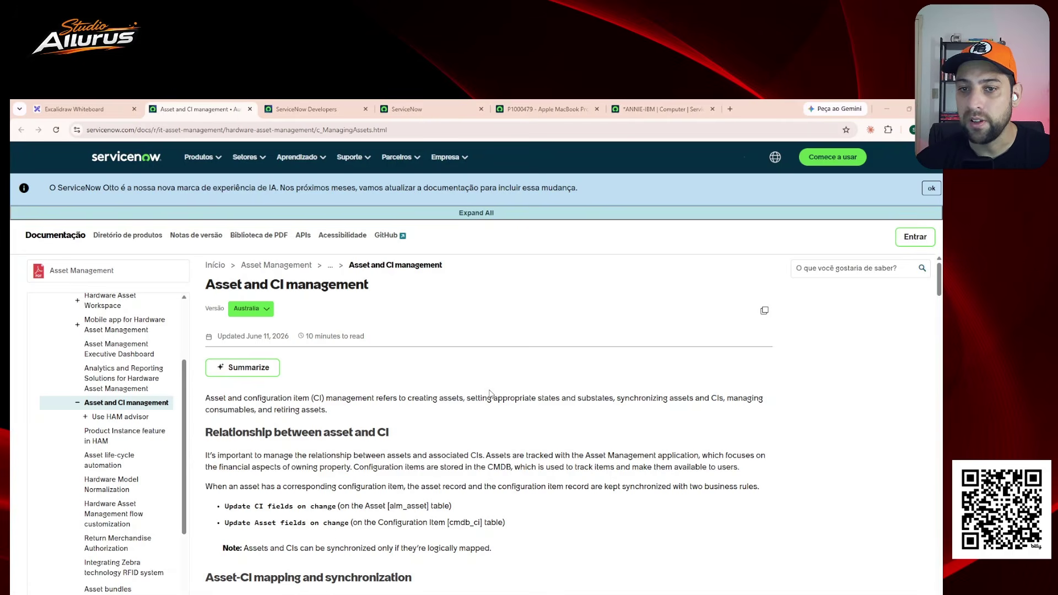
# - Switch to the Excalidraw whiteboard and add the heading text "Campos Legados" near the top centre of the canvas
pyautogui.click(82, 110)
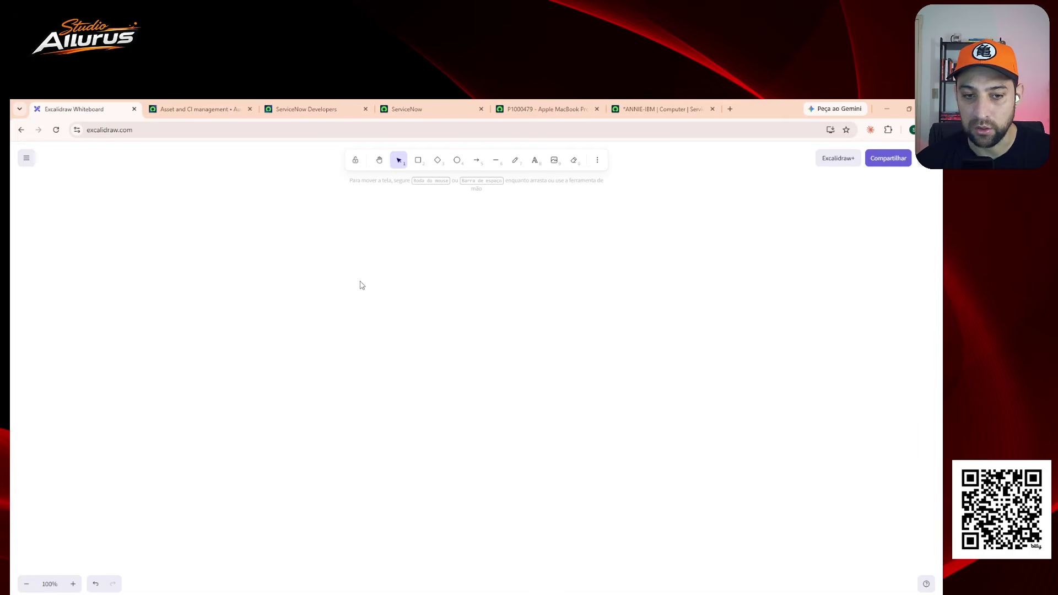
pyautogui.doubleClick(362, 241)
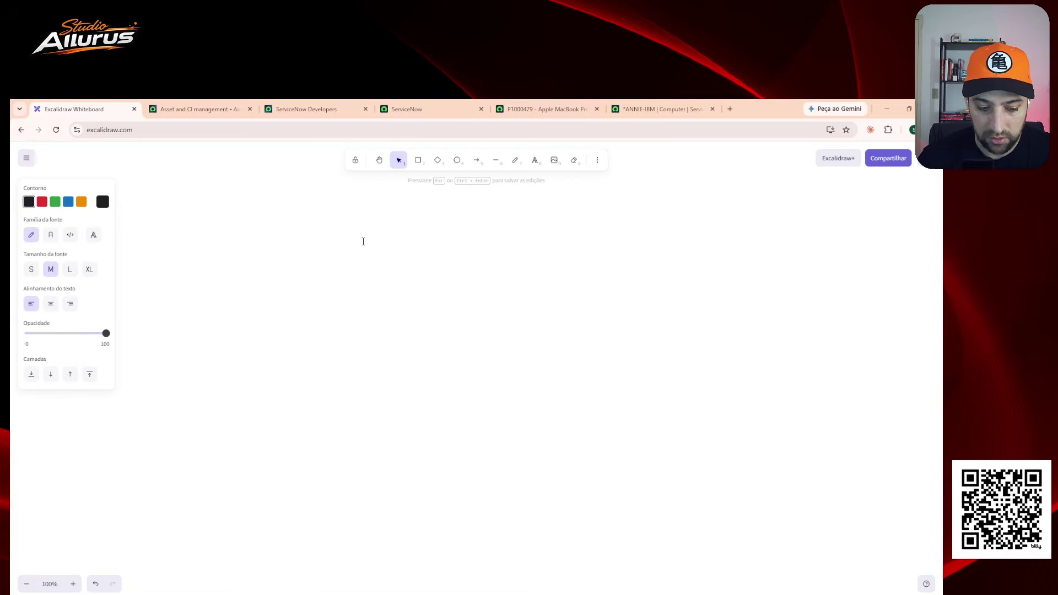
pyautogui.write('Campos Legados')
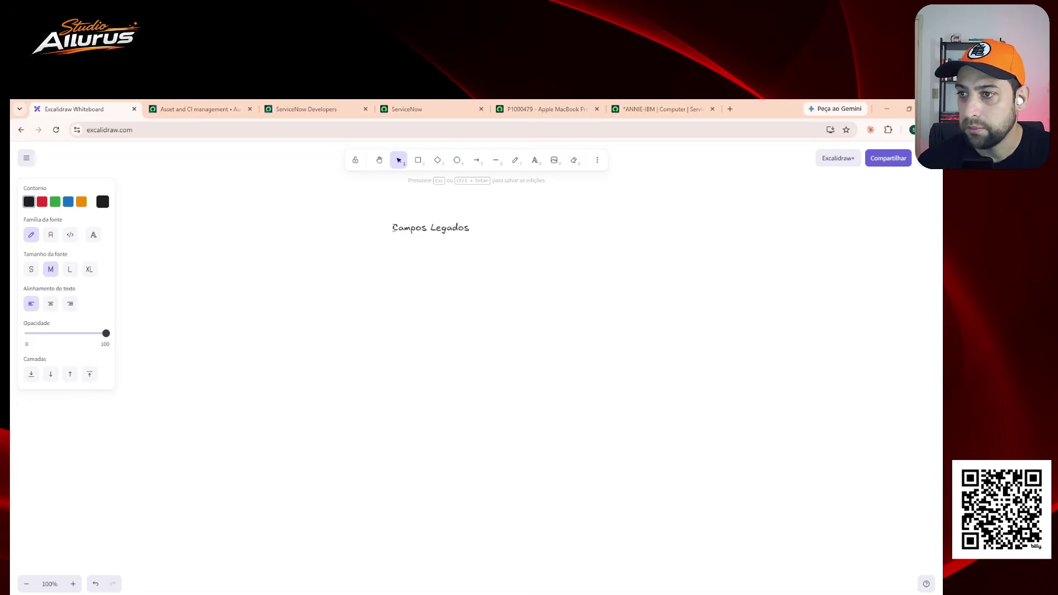
pyautogui.press('Escape')
# - Draw a wide rounded rectangle below and to the left of the heading and label it "CMDB" above its upper edge
pyautogui.click(418, 160)
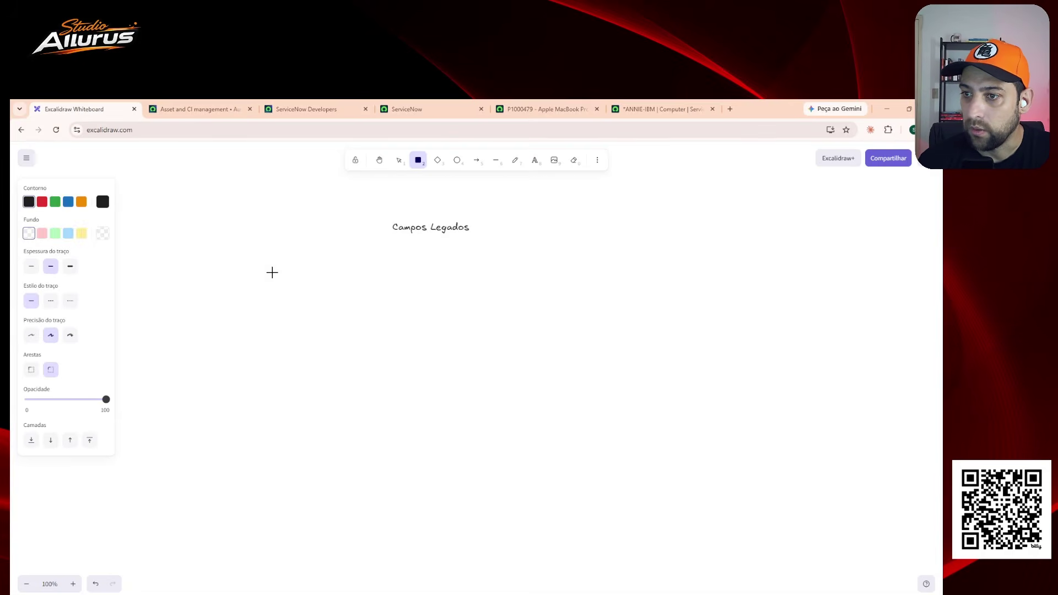
pyautogui.moveTo(164, 284); pyautogui.dragTo(381, 351)
pyautogui.doubleClick(246, 269)
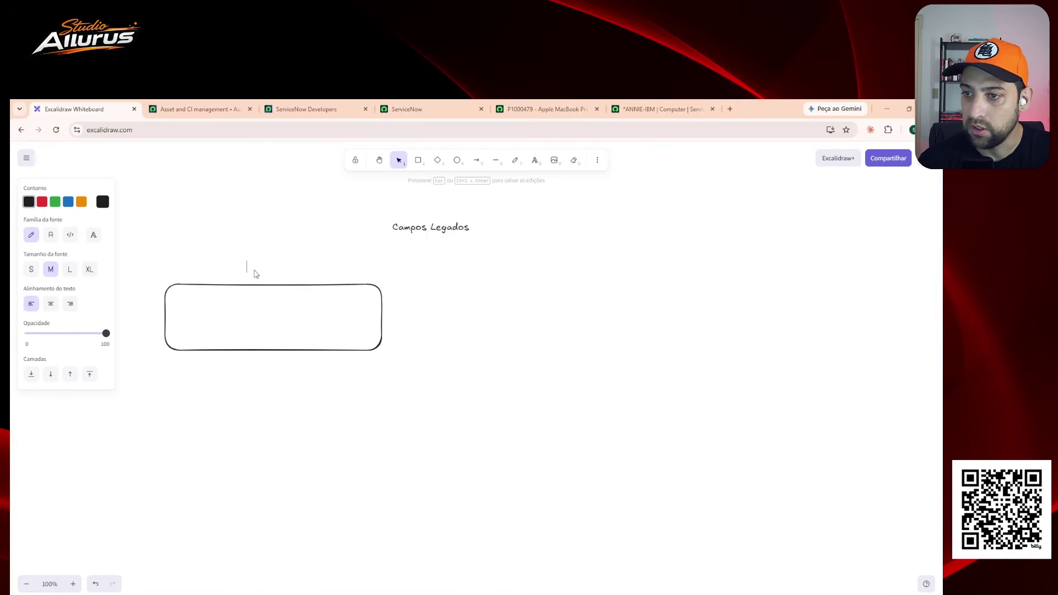
pyautogui.write('CMD')
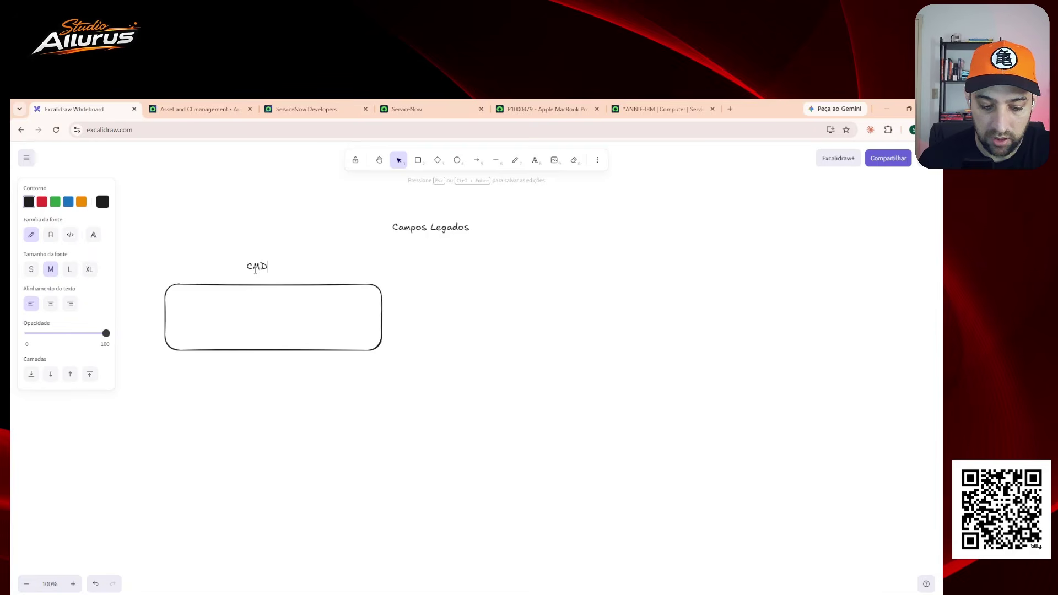
pyautogui.write('B')
pyautogui.click(275, 360)
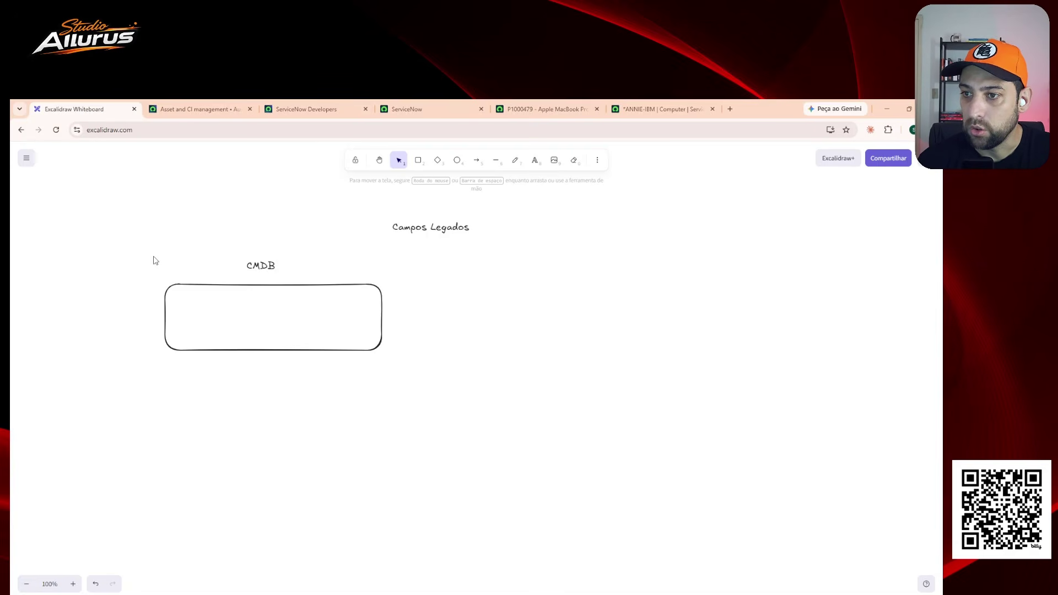
# - Duplicate the CMDB box with its label to the right at the same height and rename the copy's label "Asset"
pyautogui.moveTo(154, 260); pyautogui.dragTo(659, 331)
pyautogui.hotkey('ctrl', 'c')
pyautogui.hotkey('ctrl', 'v')
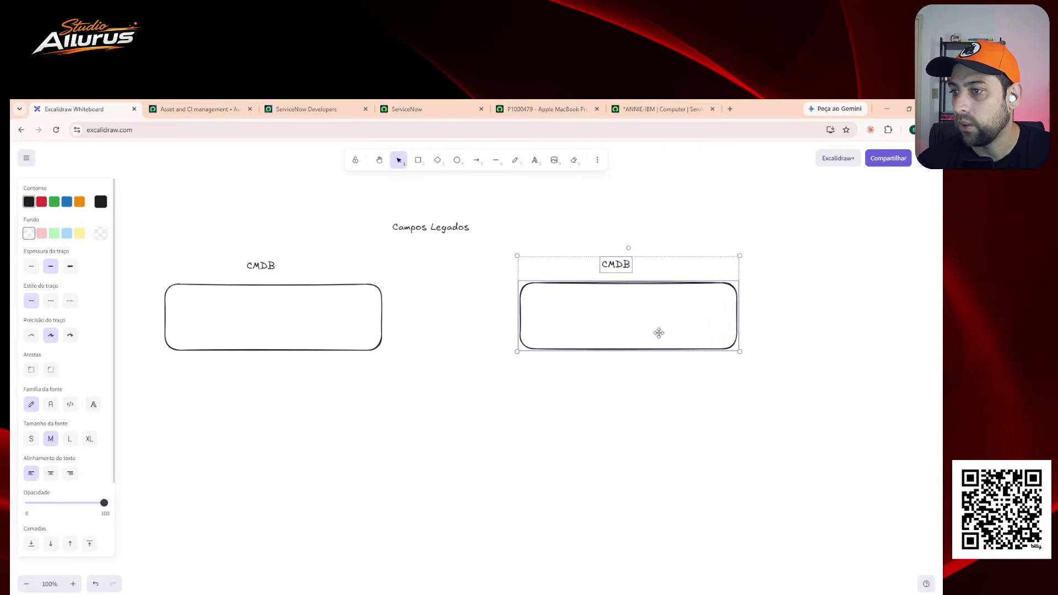
pyautogui.doubleClick(616, 264)
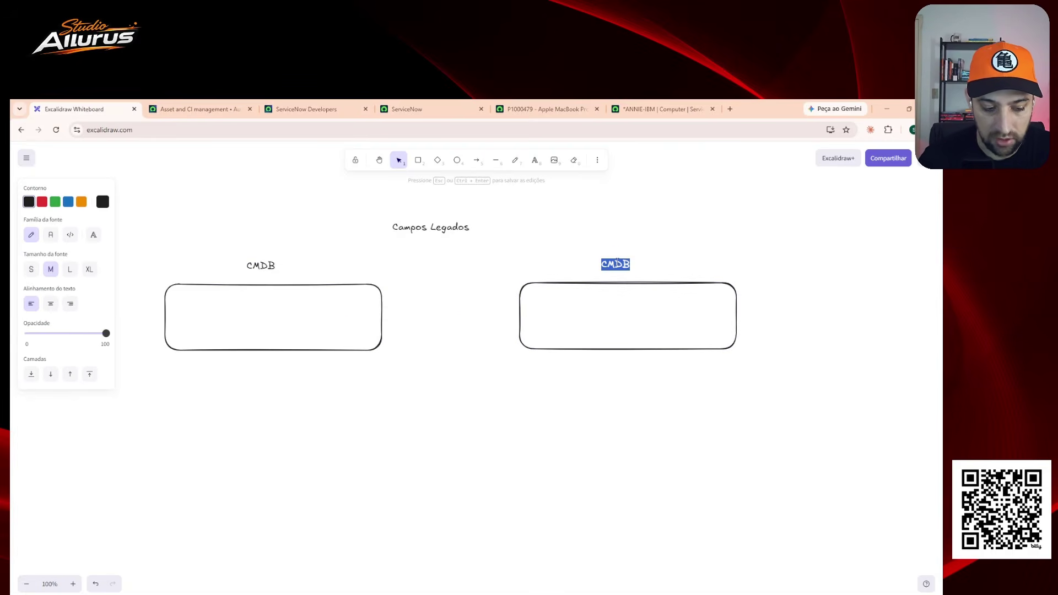
pyautogui.write('Asset')
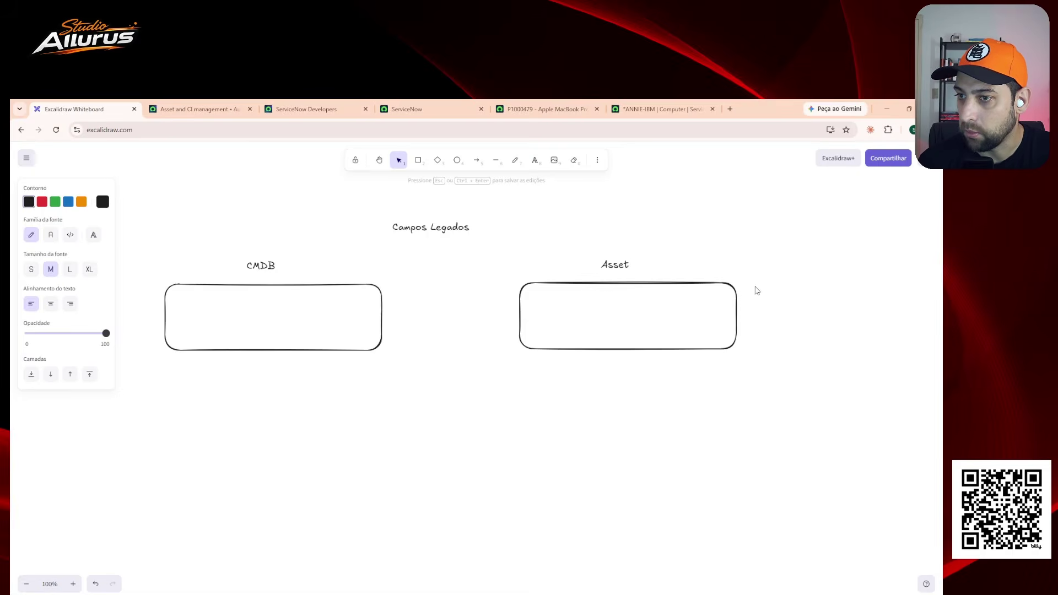
# - List "Hardware Status / substatus", "Install Status" and "Operational Status" on separate lines inside the CMDB box
pyautogui.doubleClick(211, 303)
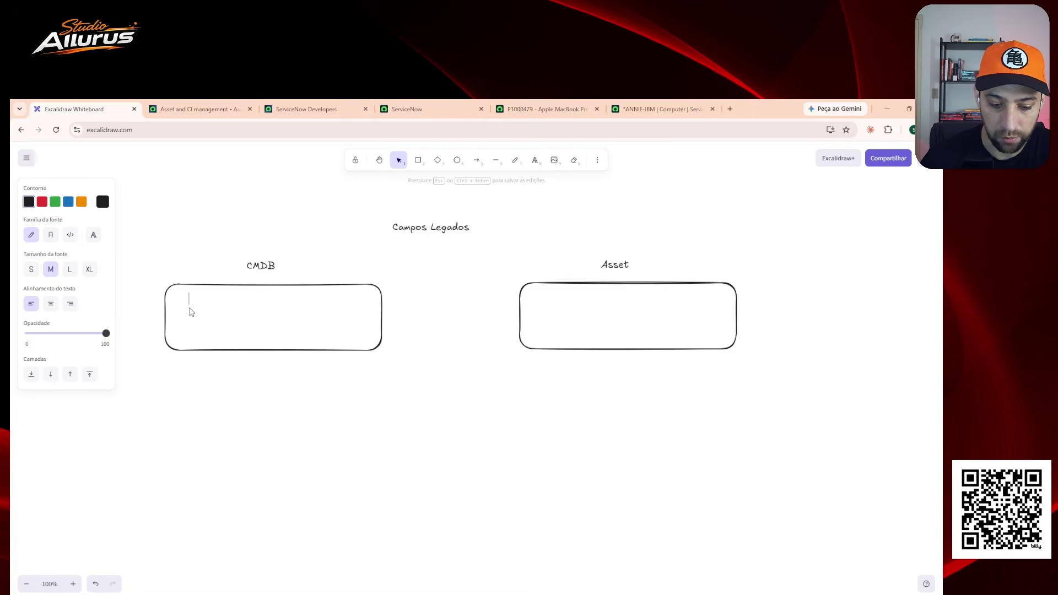
pyautogui.write('Hardware ')
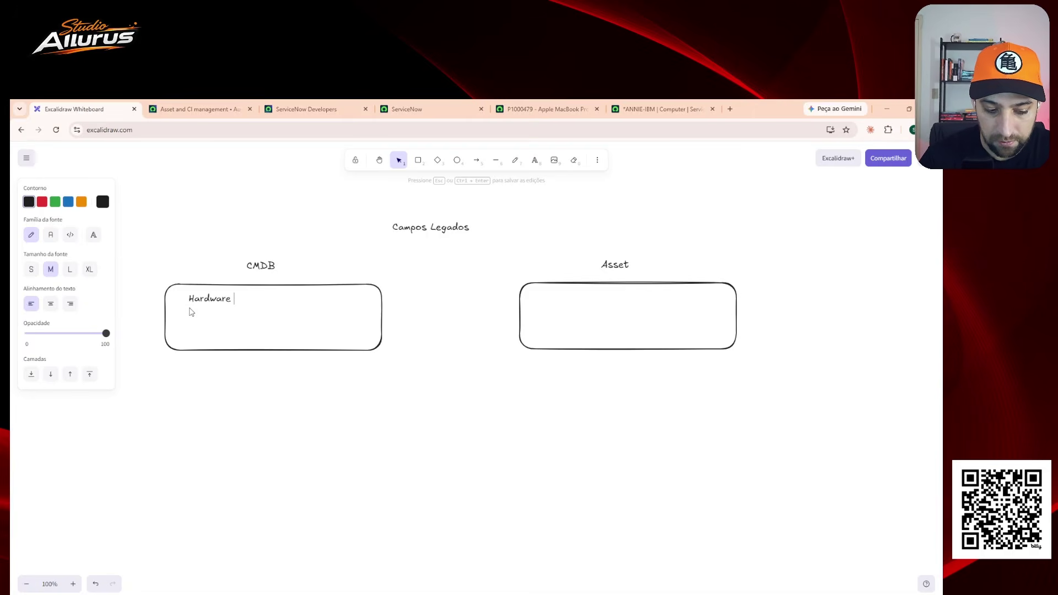
pyautogui.write('Status / substatus')
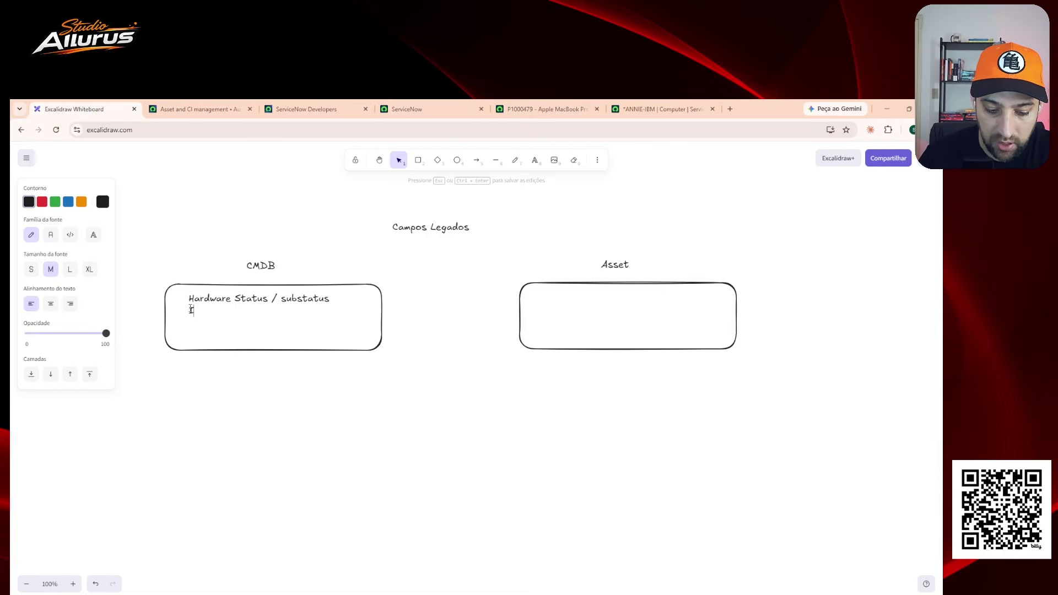
pyautogui.write('l Status')
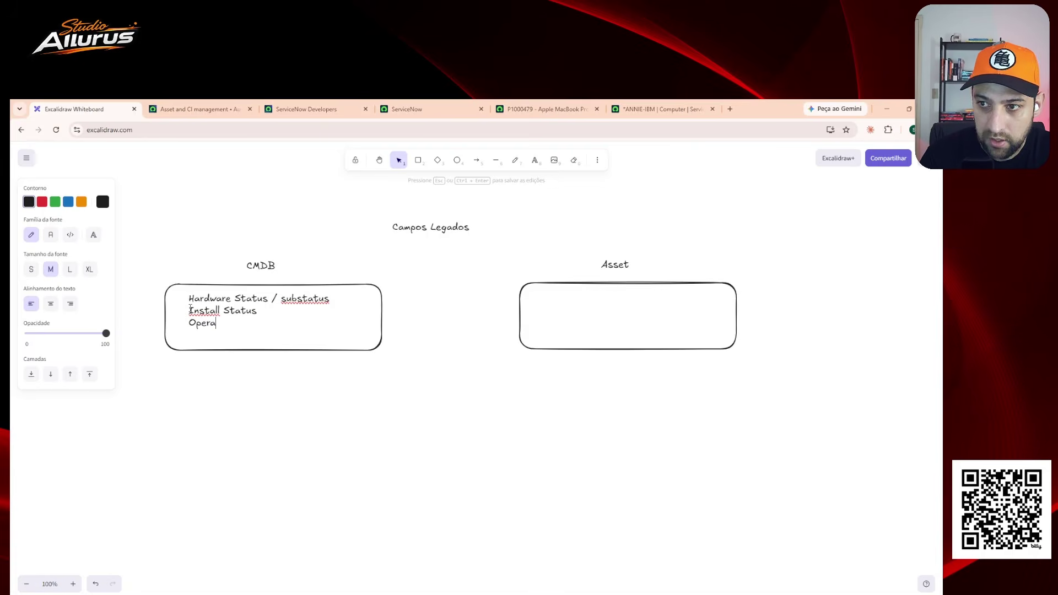
pyautogui.write('l St')
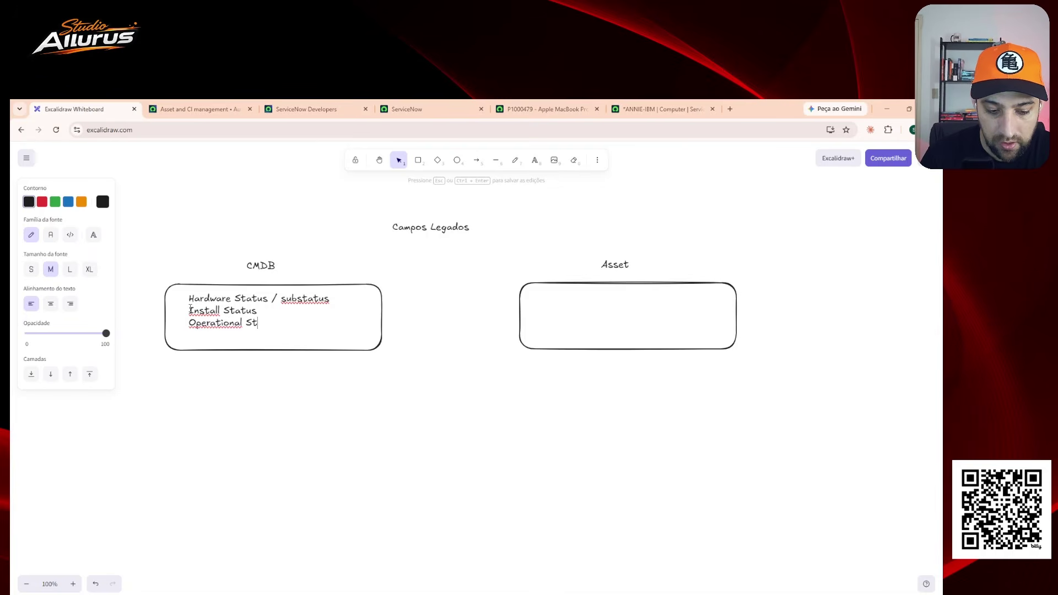
pyautogui.write('atus')
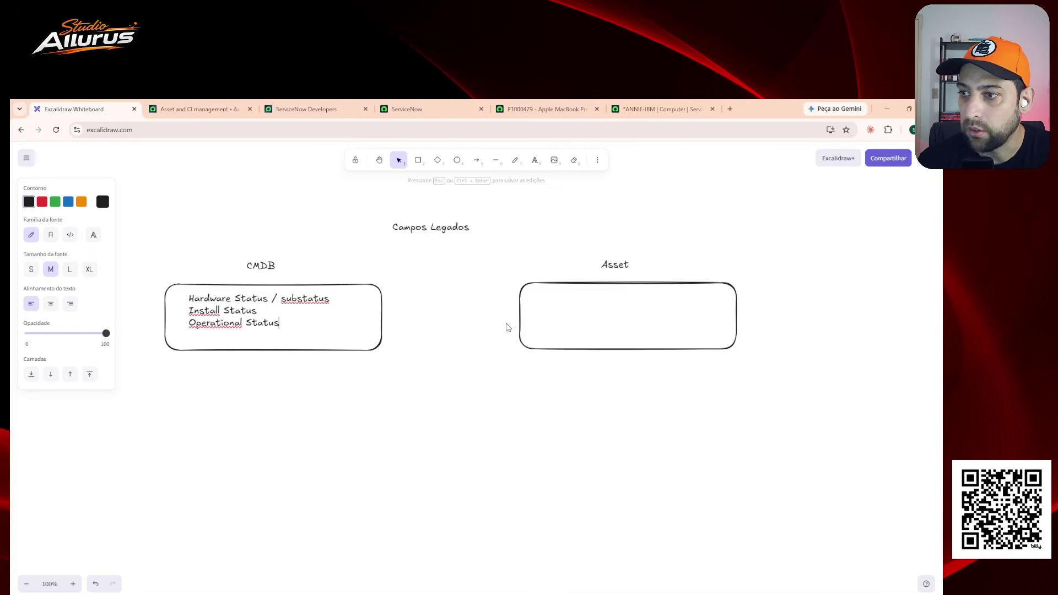
# - Add the text "State / Substate" inside the Asset box
pyautogui.click(565, 310)
pyautogui.doubleClick(543, 302)
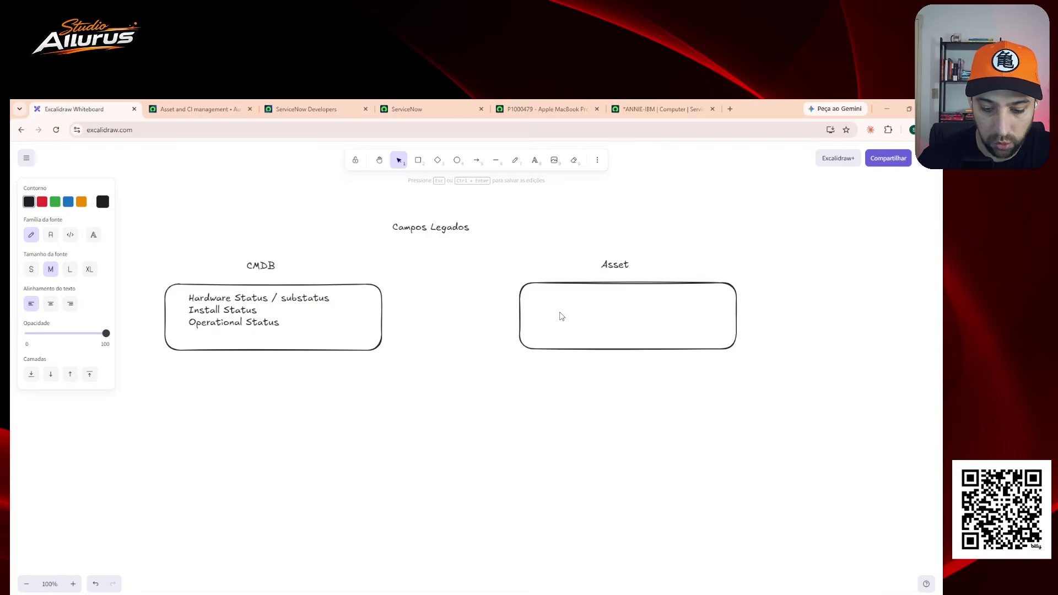
pyautogui.write('State / Substate')
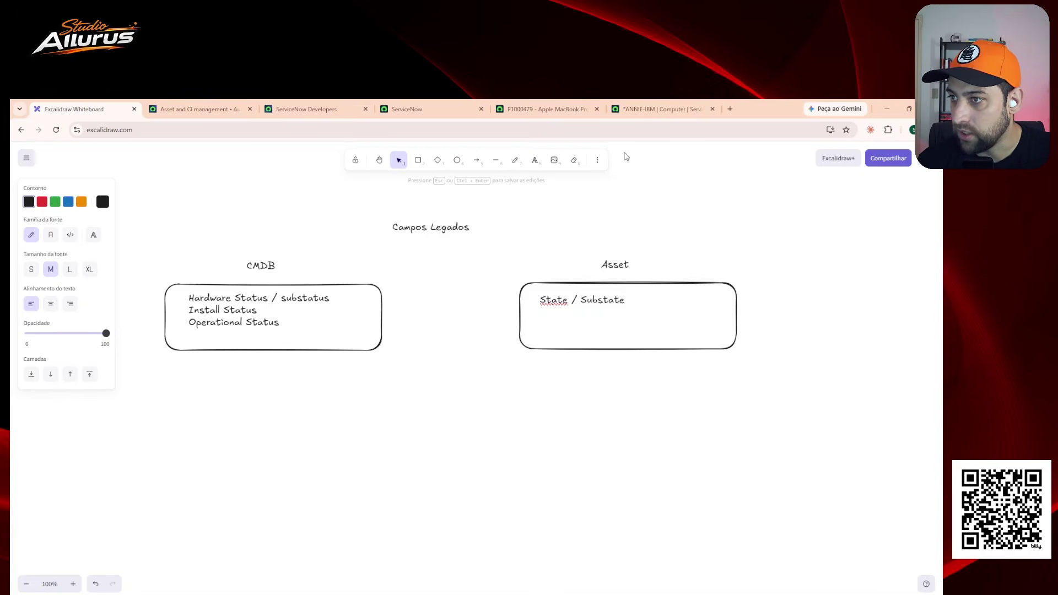
# - Switch to ServiceNow and view the status fields on the *ANNIE-IBM computer record and the Apple MacBook Pro 15" hardware asset record
pyautogui.click(650, 111)
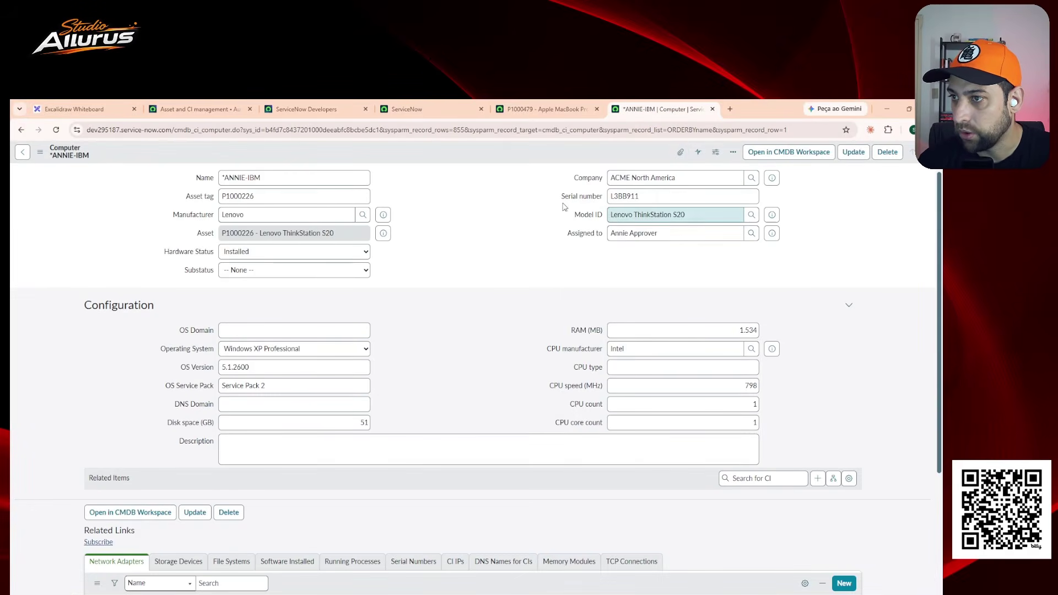
pyautogui.click(545, 109)
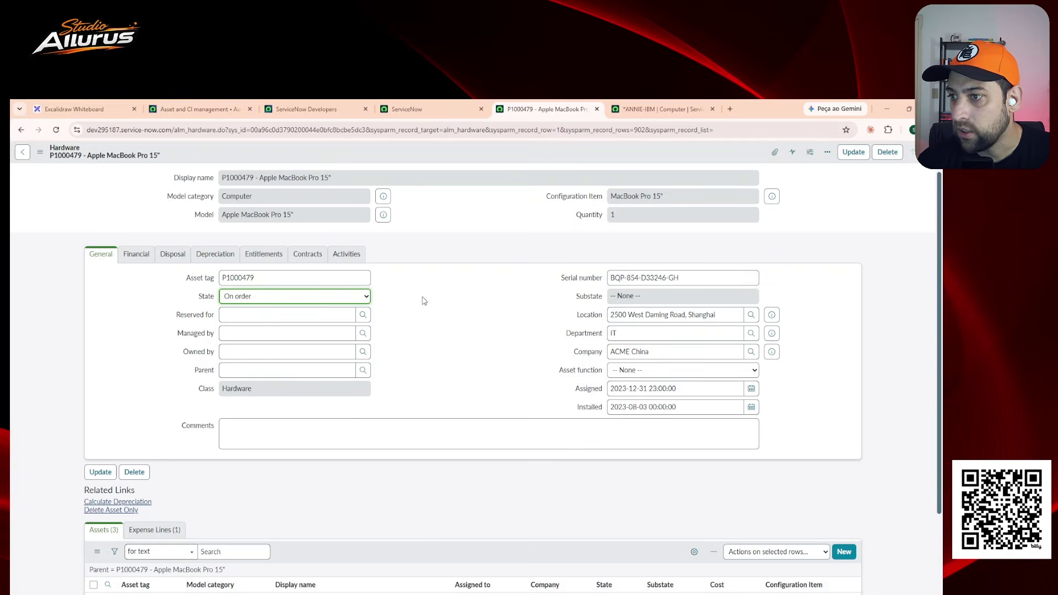
# - Try the In stock state on the MacBook Pro asset to view its substate options, and set the State to In maintenance
pyautogui.click(291, 302)
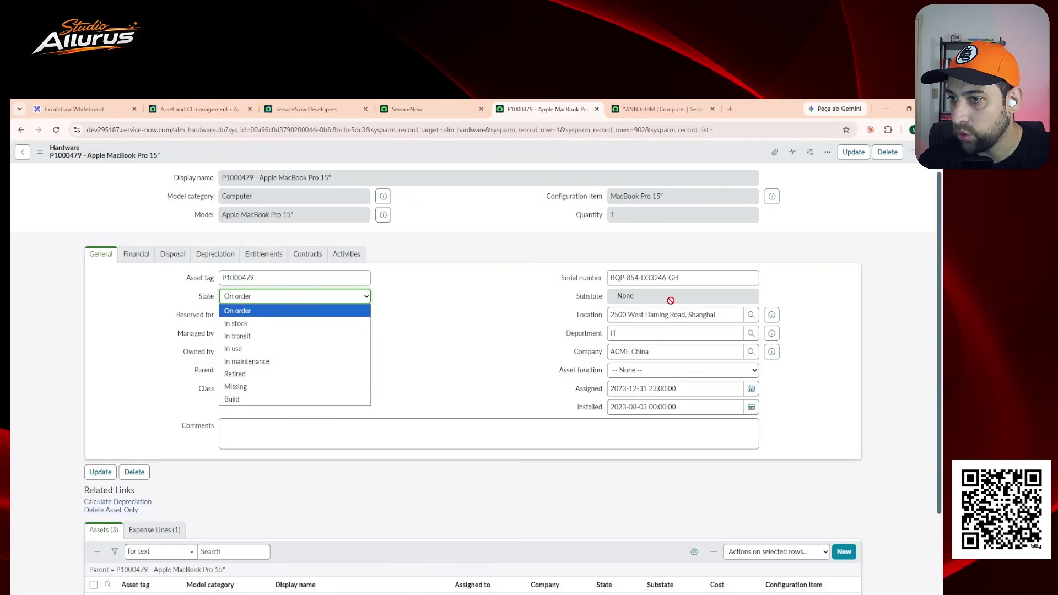
pyautogui.click(297, 324)
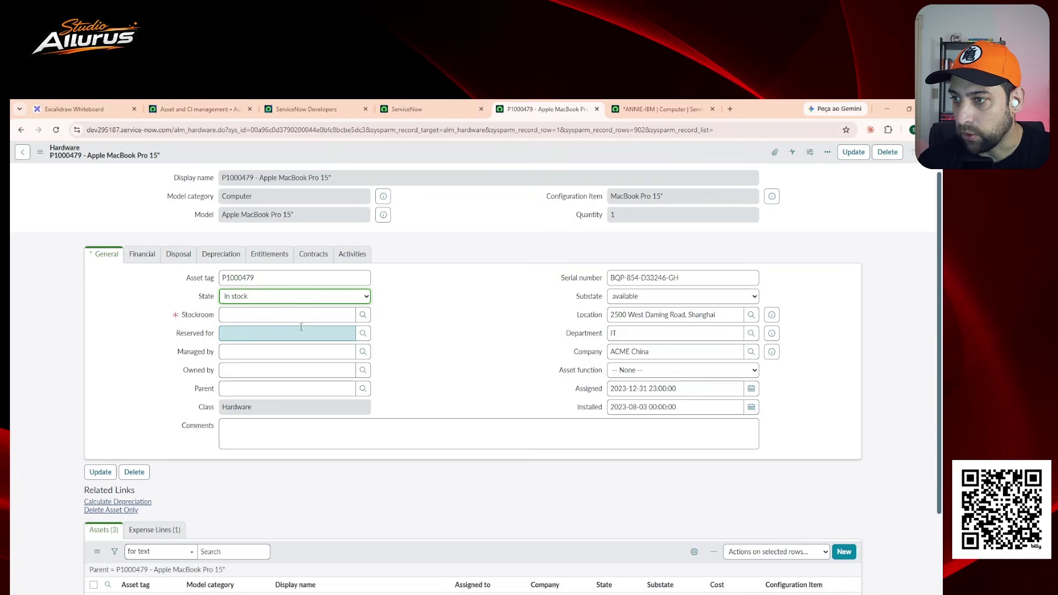
pyautogui.click(665, 301)
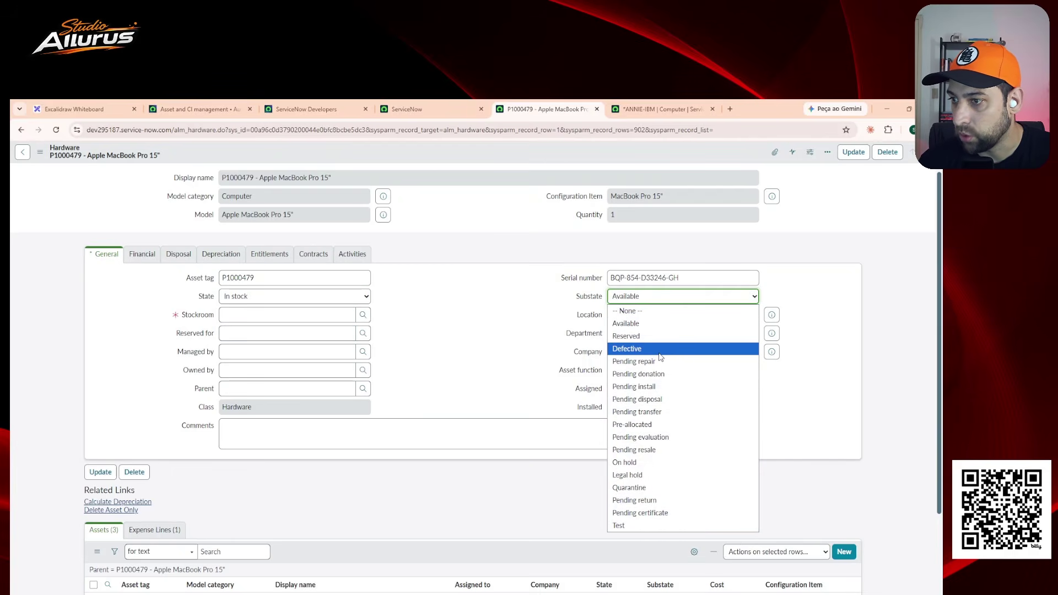
pyautogui.click(298, 297)
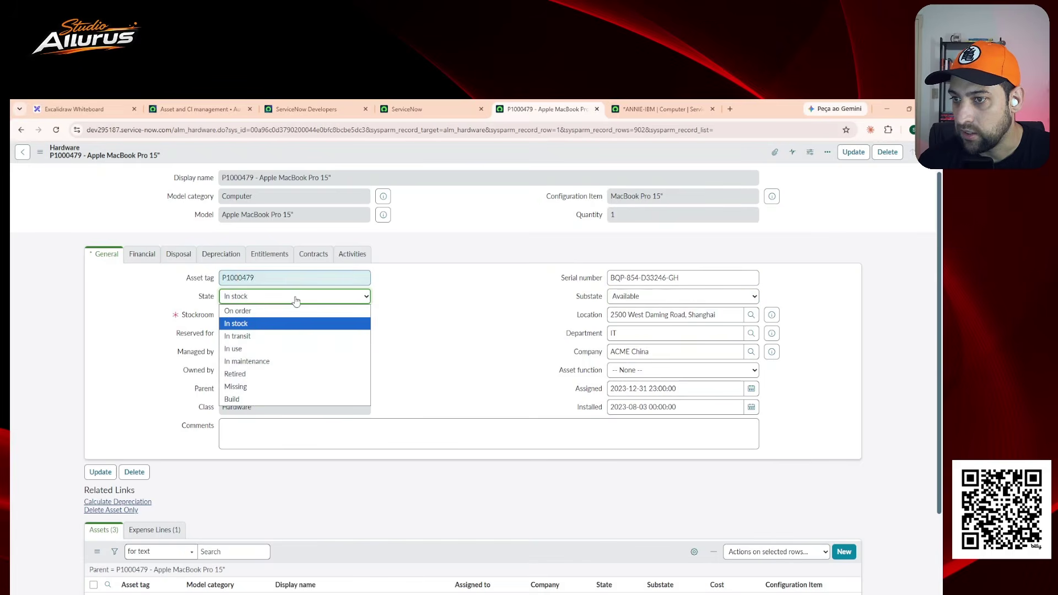
pyautogui.click(260, 362)
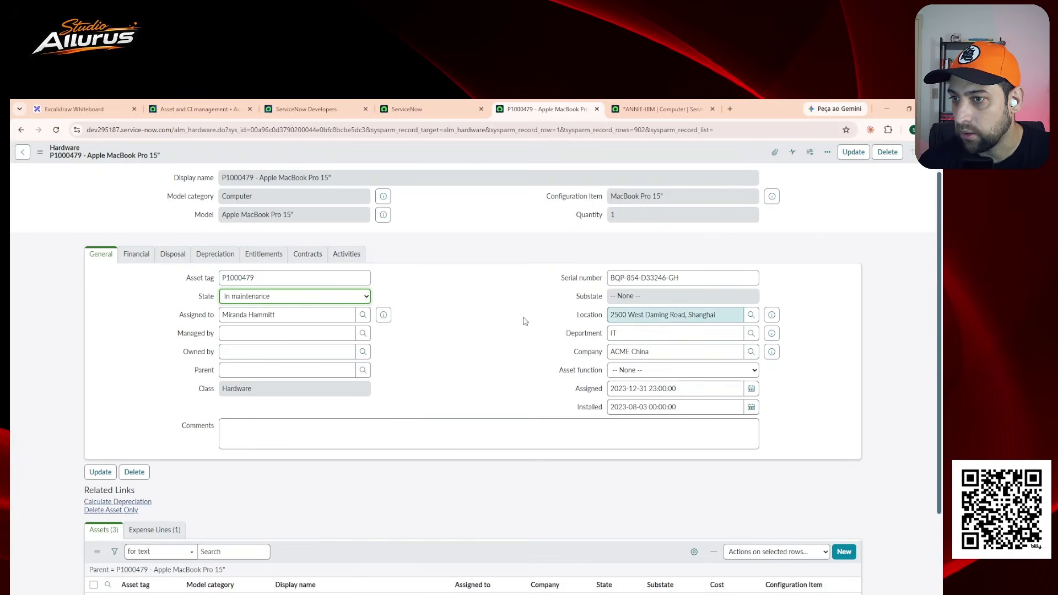
# - Set the MacBook Pro asset's State to Retired and view its available substate options
pyautogui.click(227, 300)
pyautogui.click(247, 377)
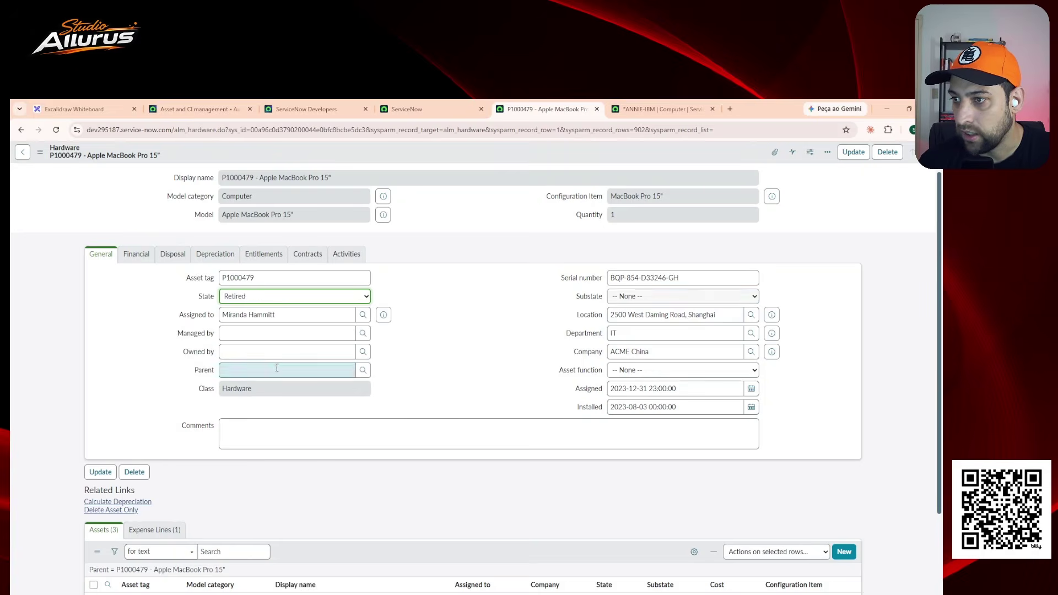
pyautogui.click(637, 301)
# - Try the In Stock hardware status on the *ANNIE-IBM computer record and view its substatus options
pyautogui.click(663, 110)
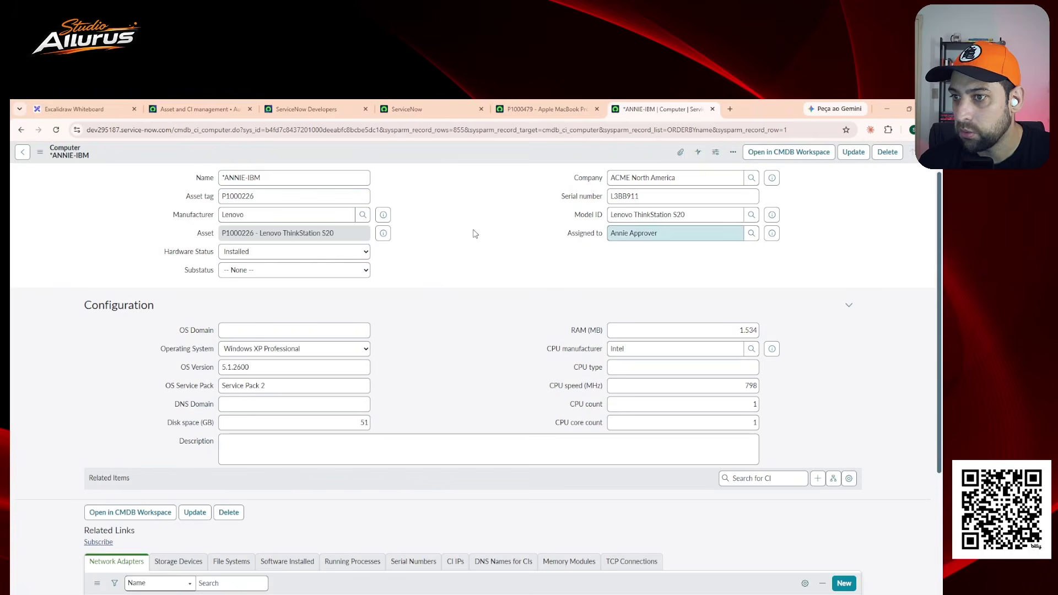
pyautogui.click(354, 259)
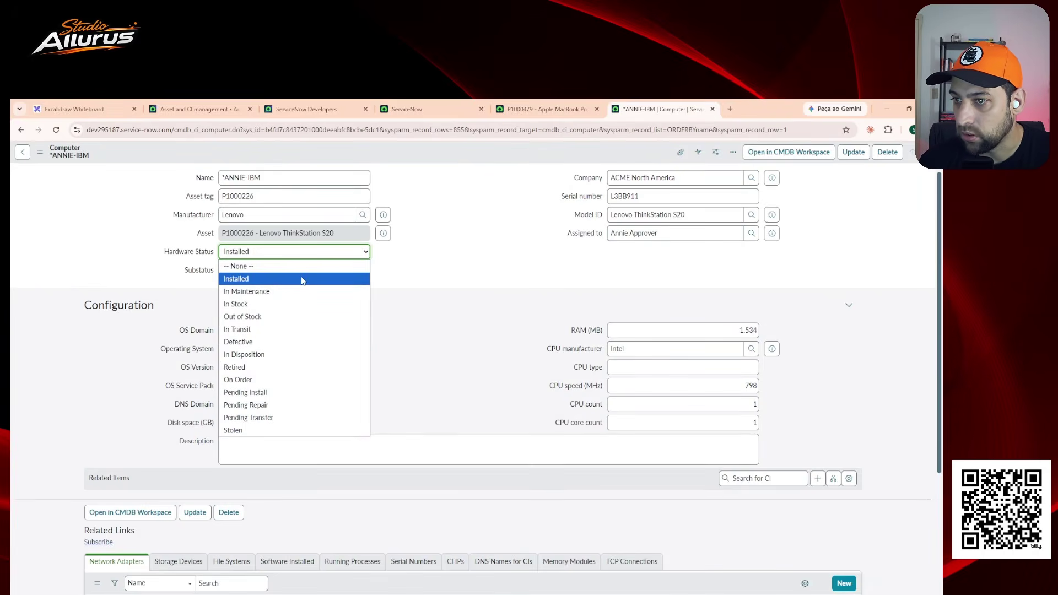
pyautogui.click(298, 303)
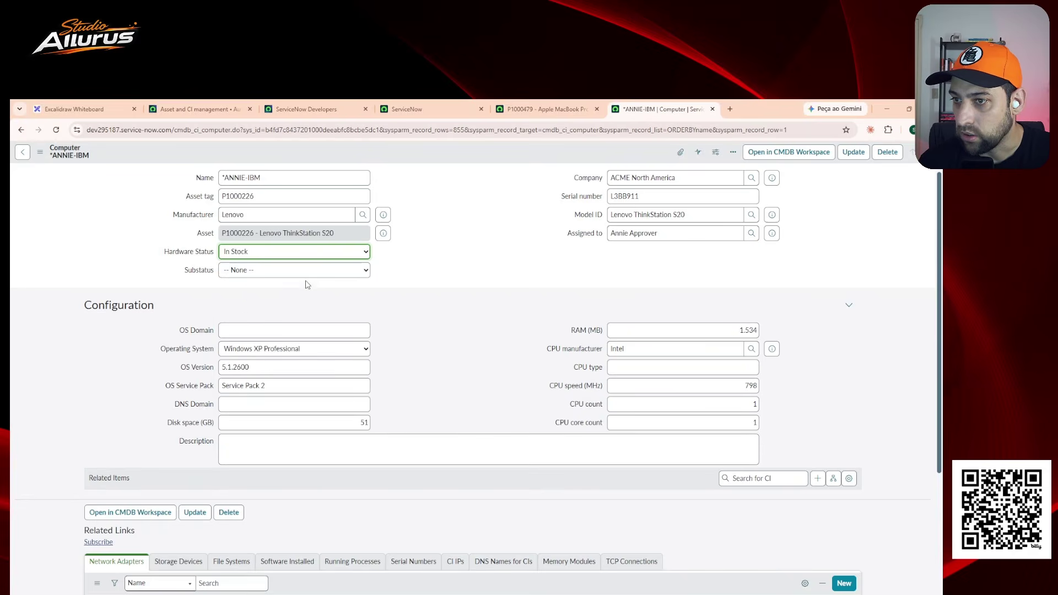
pyautogui.click(307, 272)
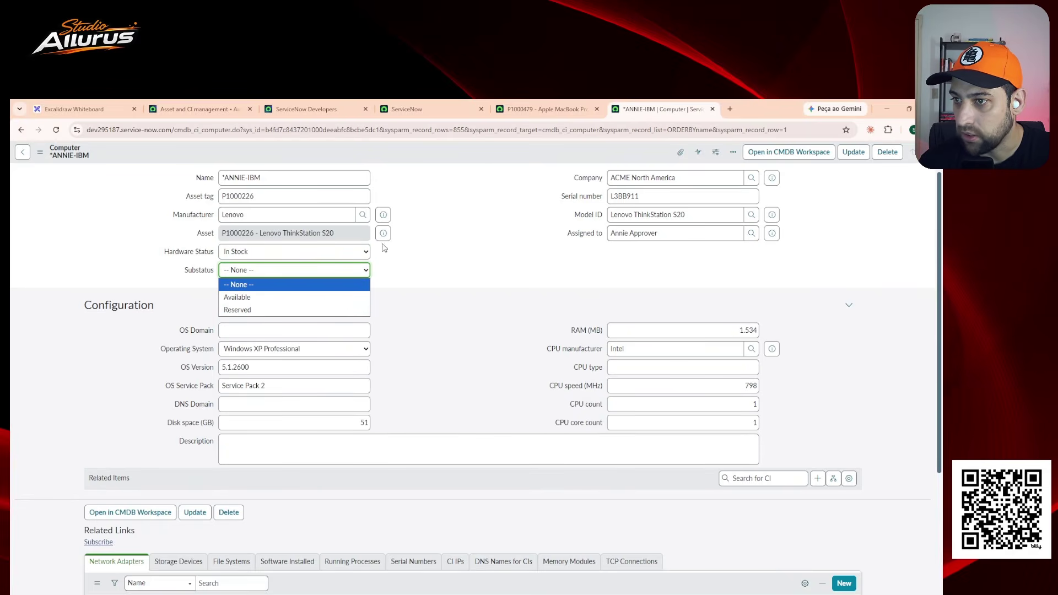
# - Set the Hardware Status of *ANNIE-IBM to Retired and view the matching substatus options
pyautogui.click(364, 252)
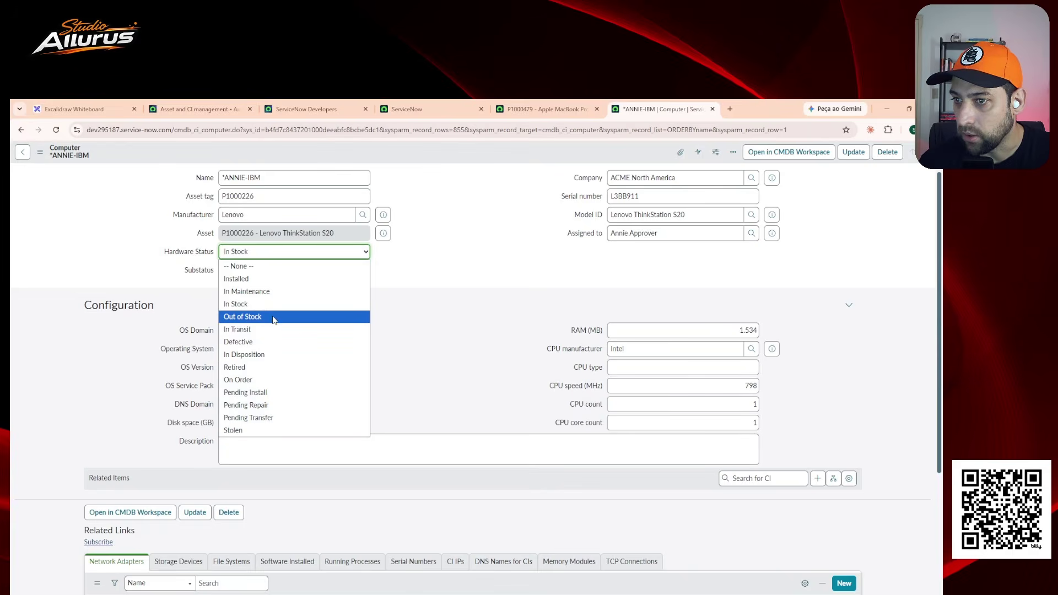
pyautogui.click(279, 367)
pyautogui.click(307, 272)
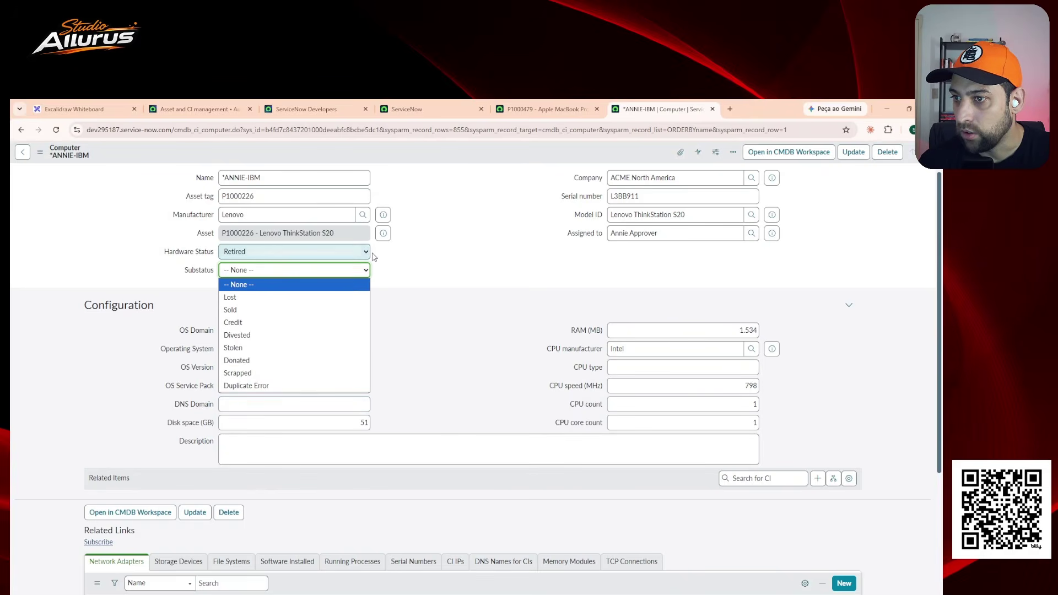
pyautogui.click(427, 267)
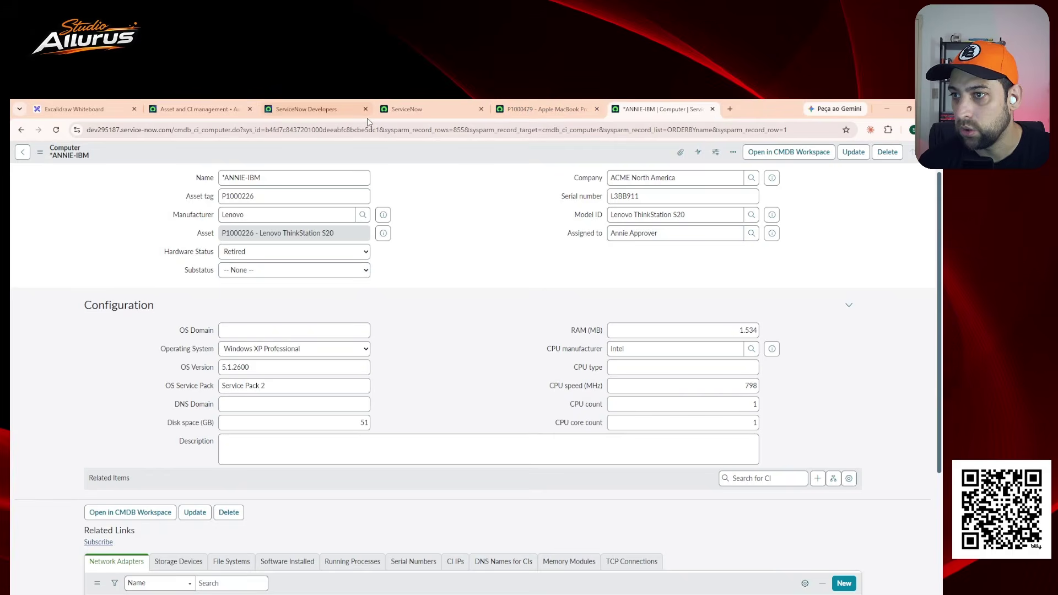
# - Switch to the Excalidraw whiteboard and add the text "Não é 1:1" below the "Campos Legados" heading
pyautogui.click(83, 109)
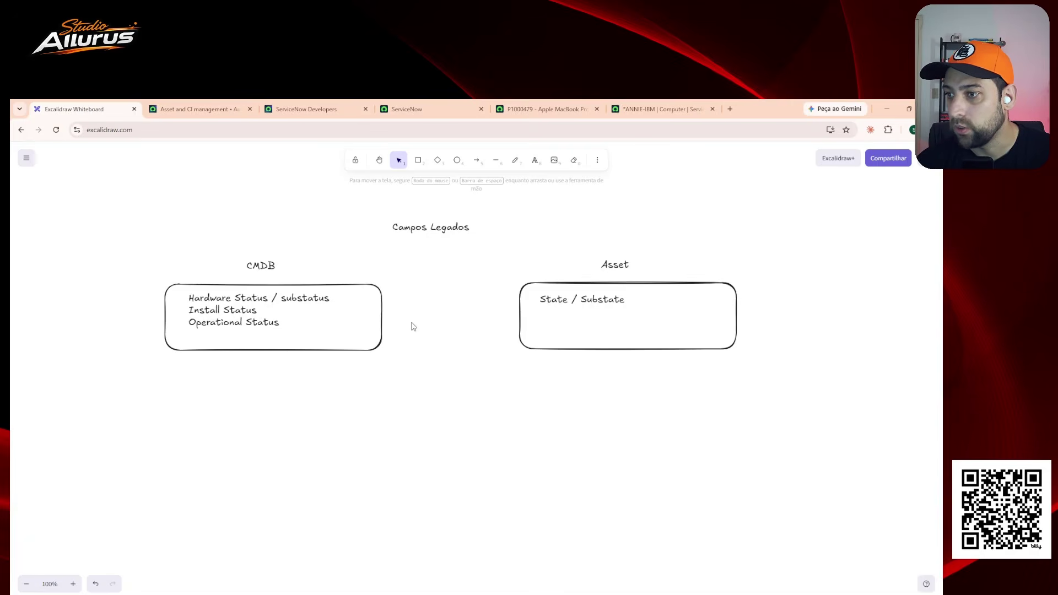
pyautogui.doubleClick(409, 249)
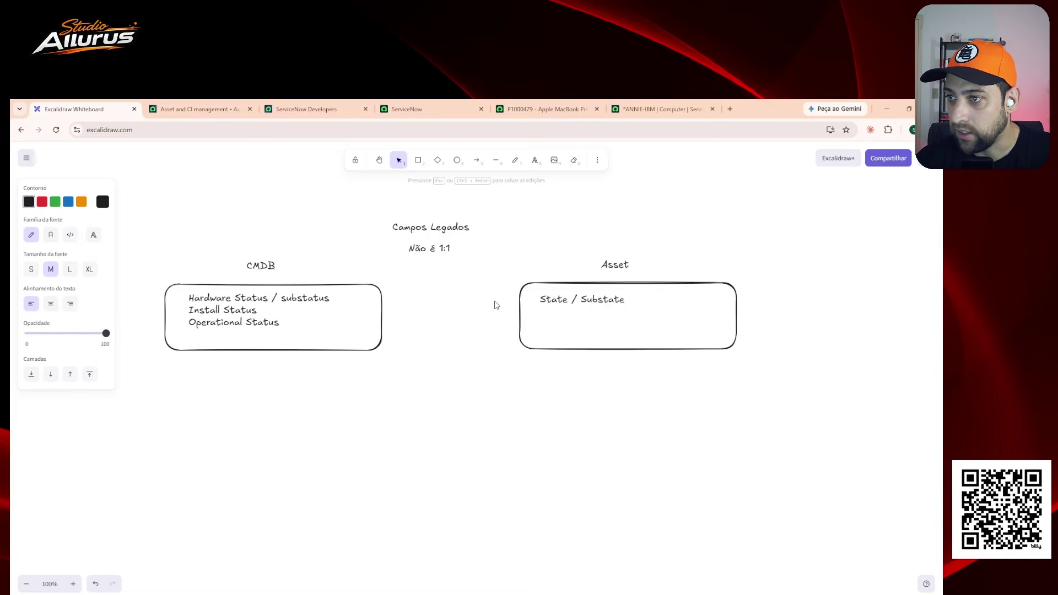
# - In ServiceNow, search the navigator for "mappin", open the Asset-CI hardware status mapping list separately and remove its filter to show all records
pyautogui.click(453, 107)
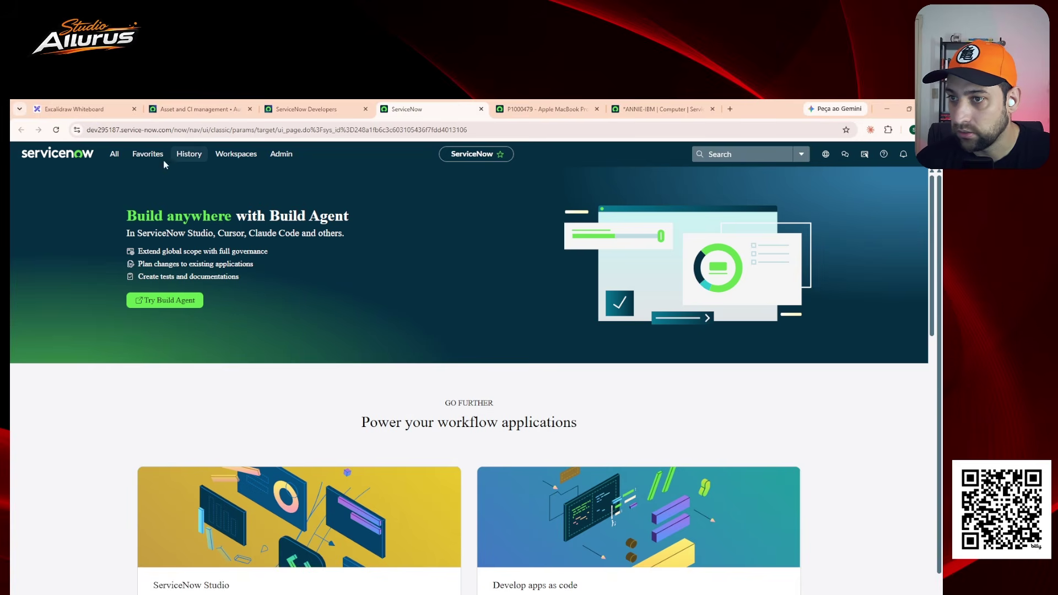
pyautogui.click(114, 155)
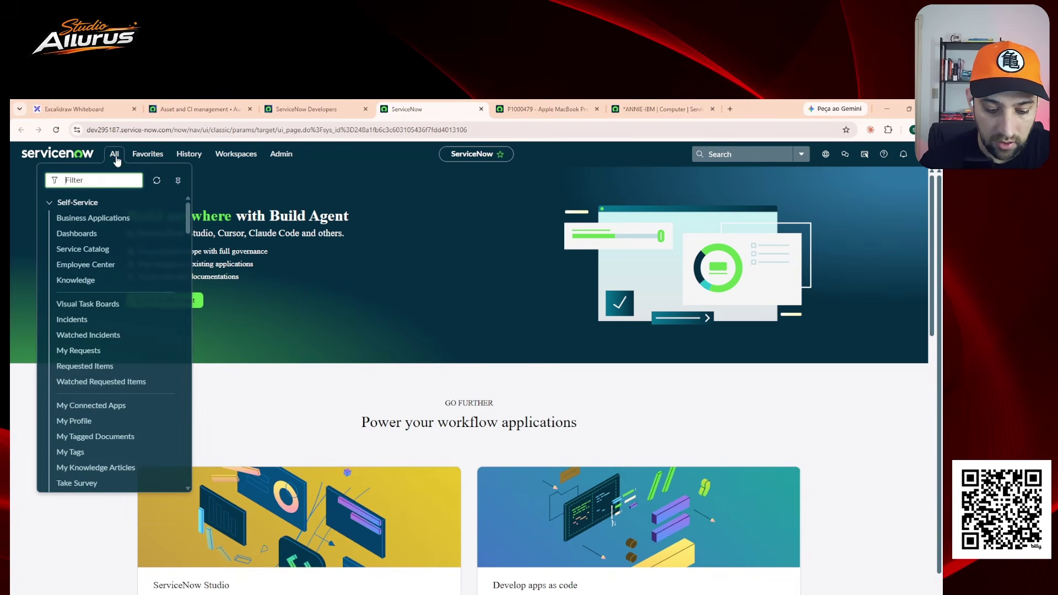
pyautogui.write('mappin')
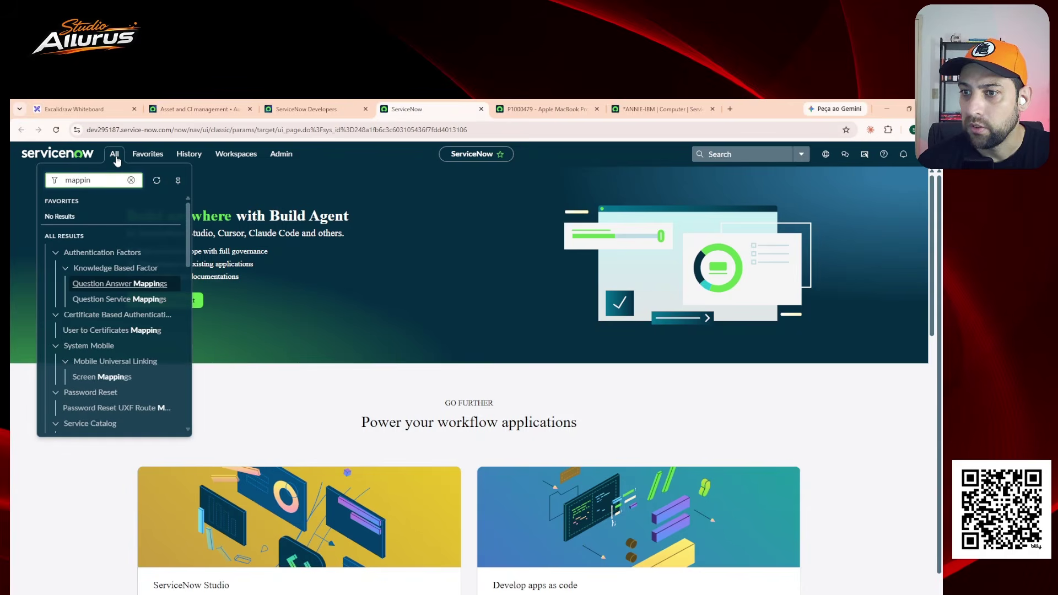
pyautogui.scroll(-1, 148, 270)
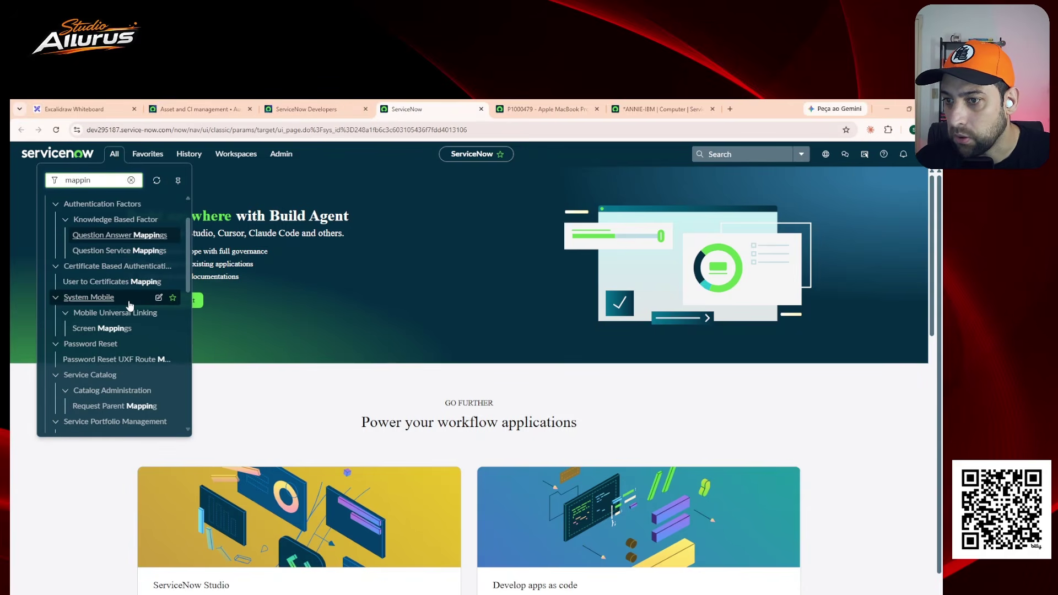
pyautogui.scroll(-3, 148, 271)
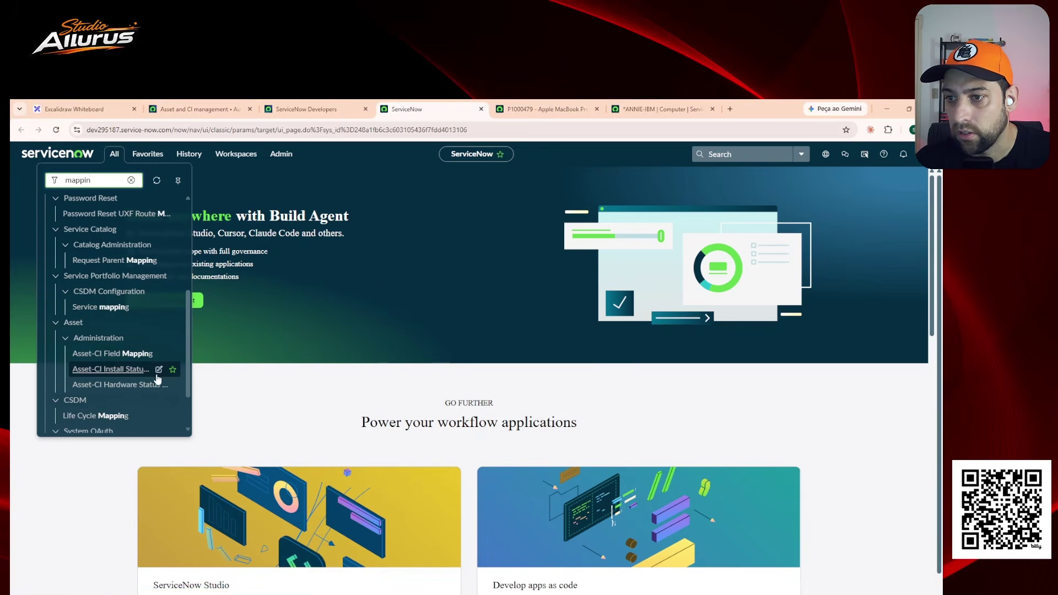
pyautogui.keyDown('ctrl'); pyautogui.click(128, 387); pyautogui.keyUp('ctrl')
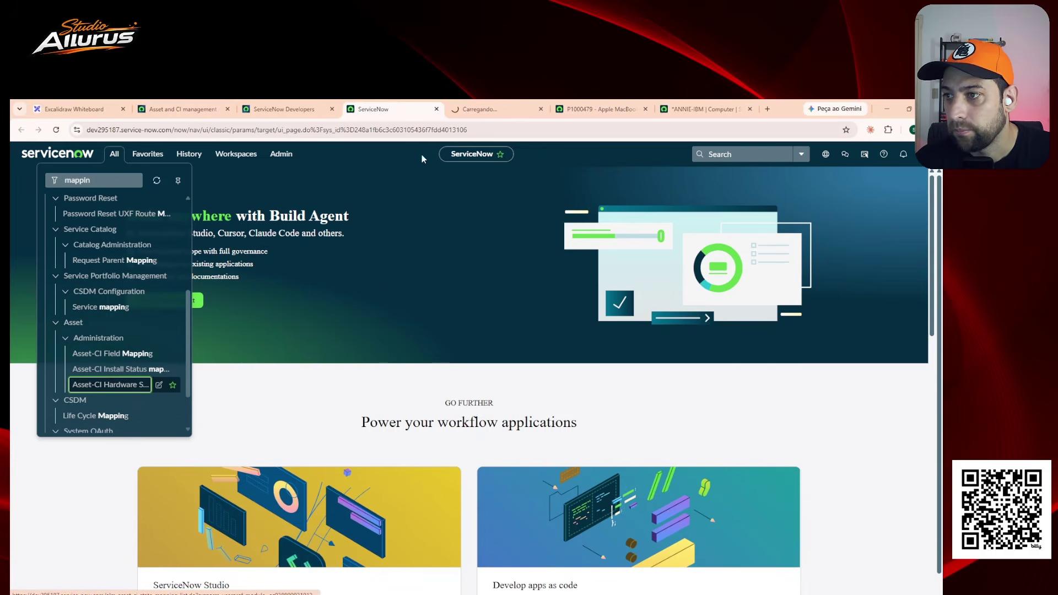
pyautogui.click(488, 110)
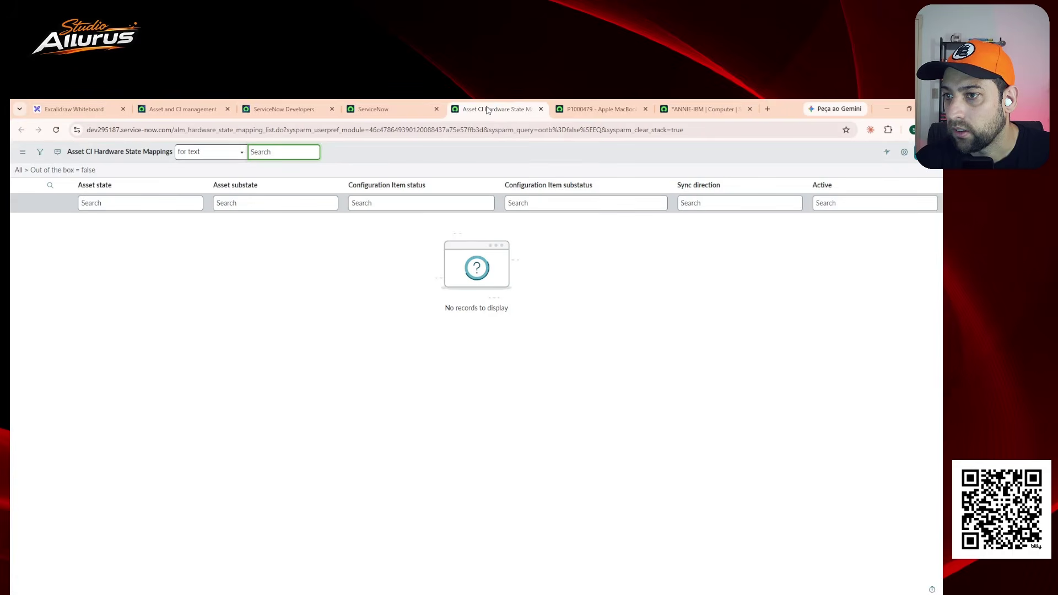
pyautogui.click(19, 171)
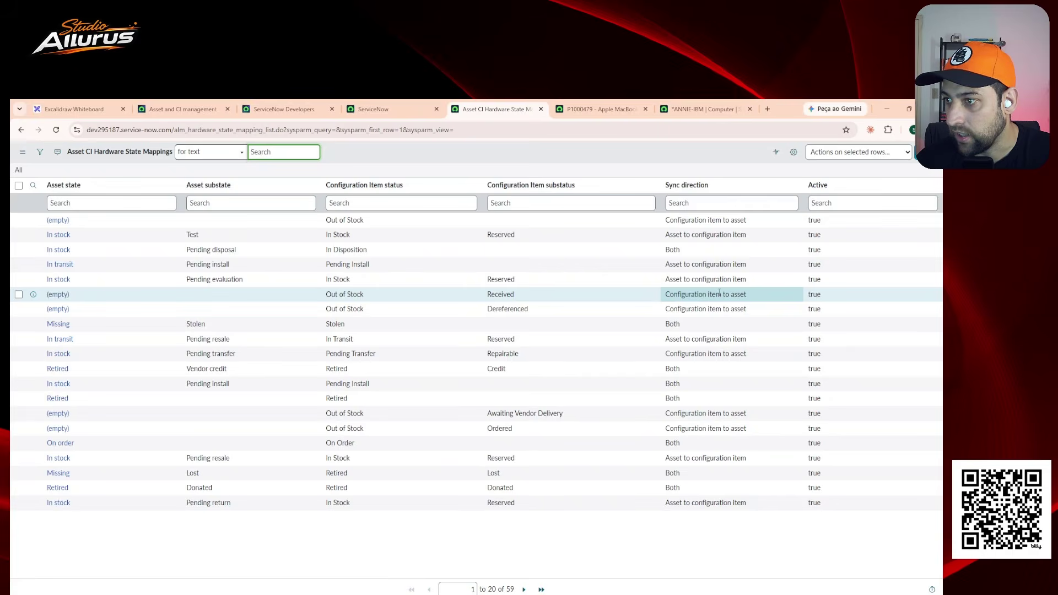
# - Switch to the Excalidraw whiteboard and draw an arrow from the upper part of the Asset box to the CMDB box
pyautogui.click(92, 113)
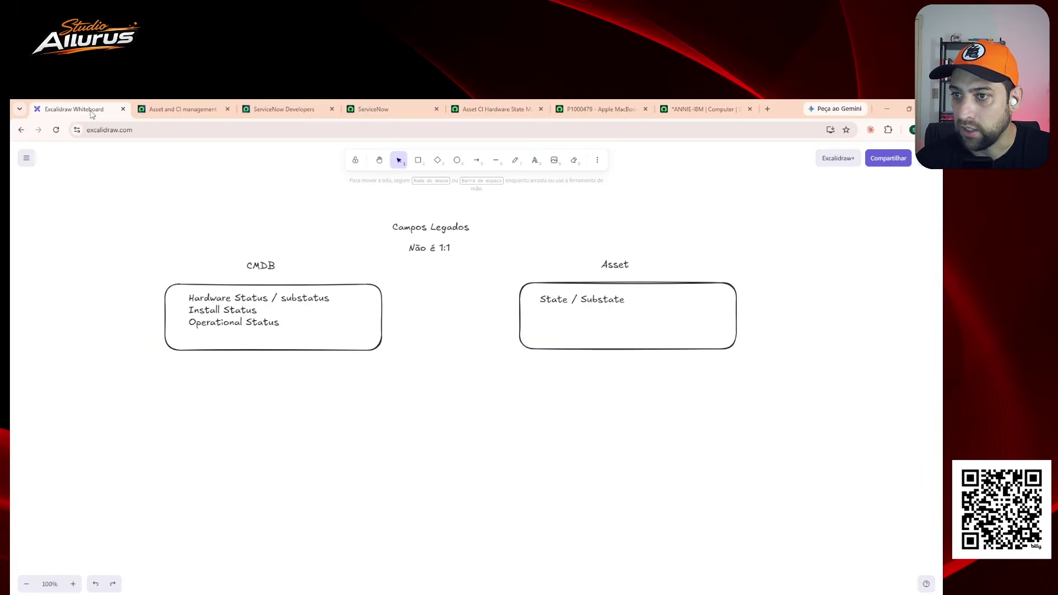
pyautogui.click(477, 160)
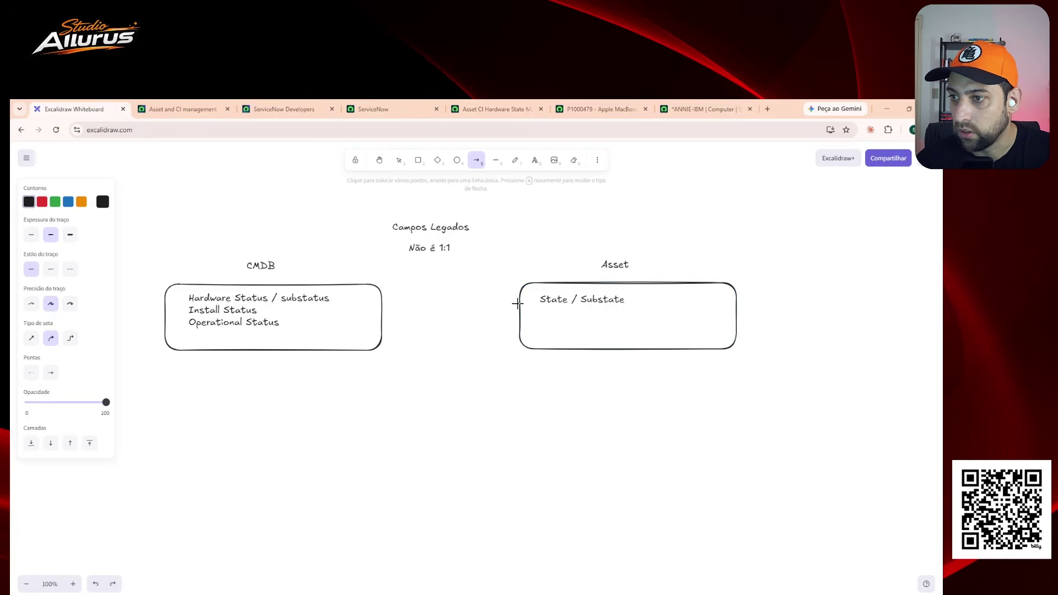
pyautogui.moveTo(519, 304)
pyautogui.mouseDown()
pyautogui.moveTo(382, 303)
pyautogui.moveTo(402, 329)
pyautogui.moveTo(501, 320)
pyautogui.mouseUp()
# - Draw a second, nearly horizontal arrow from the lower part of the CMDB box to the Asset box, undoing the slanted attempt
pyautogui.click(476, 161)
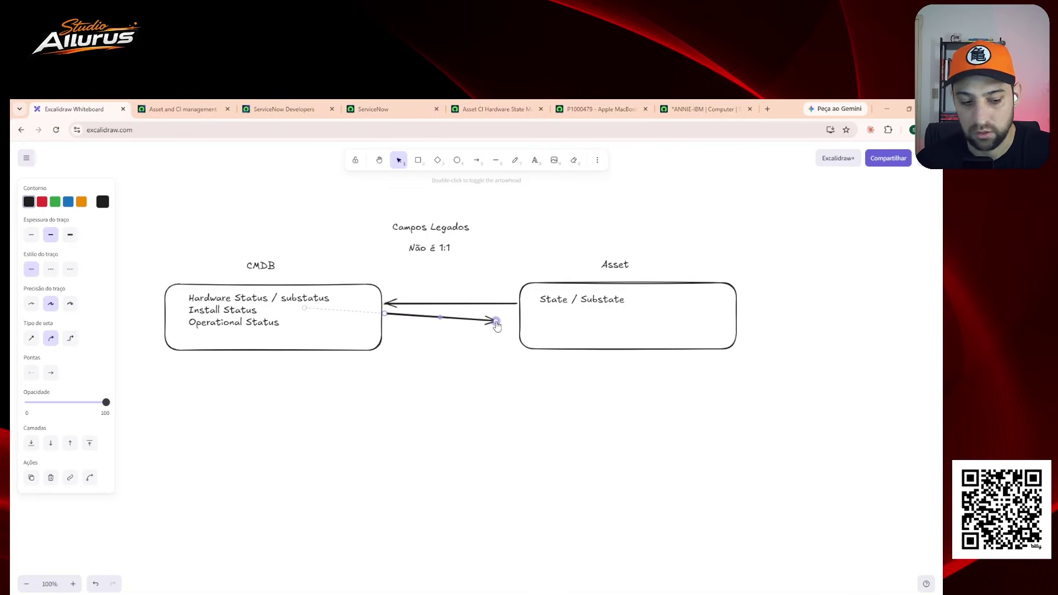
pyautogui.hotkey('ctrl', 'z')
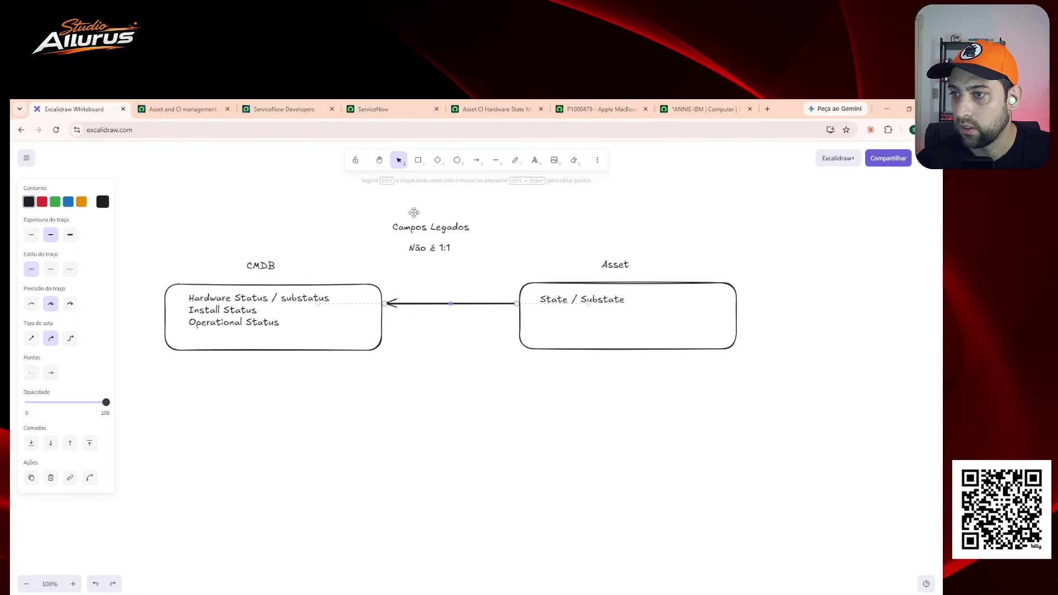
pyautogui.click(476, 160)
pyautogui.moveTo(383, 335); pyautogui.dragTo(518, 338)
# - Use the laser pointer to highlight "State / Substate" in the Asset box and the "Hardware Status / substatus" fields in the CMDB box
pyautogui.click(597, 160)
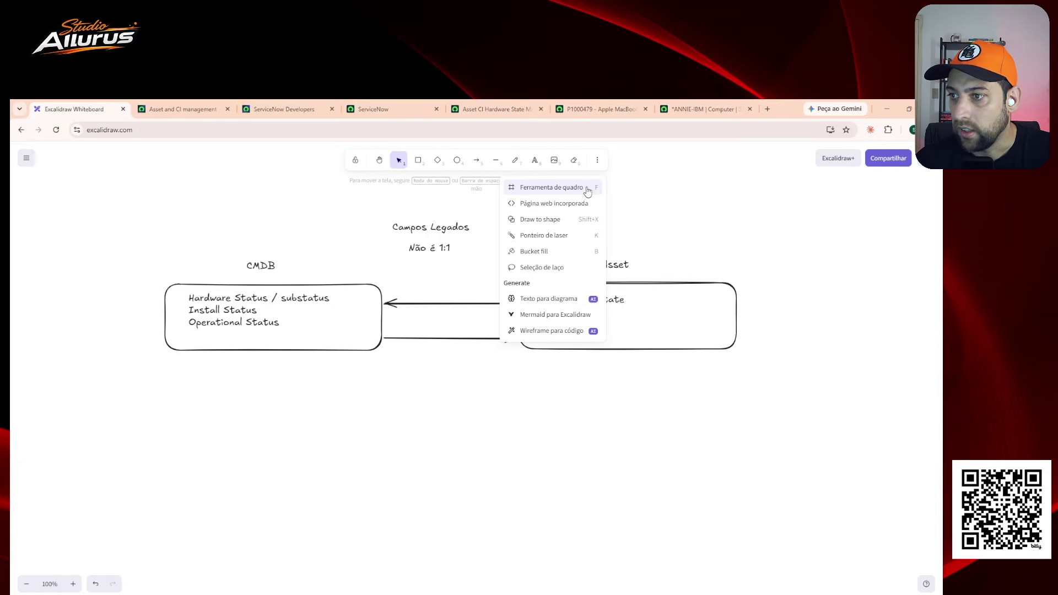
pyautogui.click(546, 236)
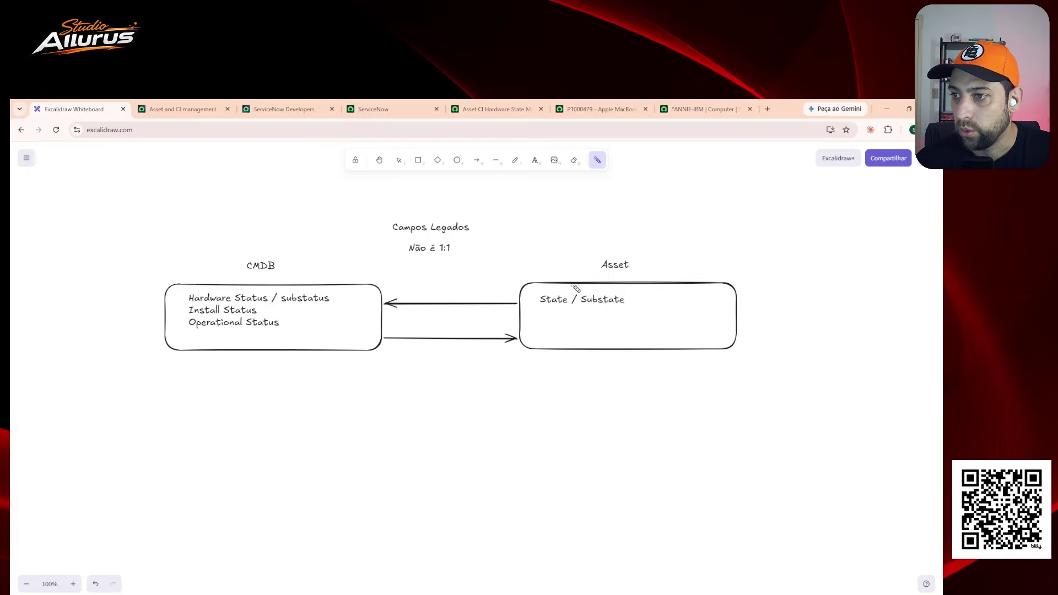
pyautogui.moveTo(636, 298)
pyautogui.mouseDown()
pyautogui.moveTo(590, 286)
pyautogui.moveTo(538, 306)
pyautogui.moveTo(607, 317)
pyautogui.moveTo(634, 289)
pyautogui.mouseUp()
pyautogui.moveTo(186, 283)
pyautogui.mouseDown()
pyautogui.moveTo(171, 288)
pyautogui.moveTo(357, 297)
pyautogui.mouseUp()
pyautogui.moveTo(228, 301)
pyautogui.mouseDown()
pyautogui.moveTo(182, 288)
pyautogui.moveTo(338, 315)
pyautogui.moveTo(225, 272)
pyautogui.mouseUp()
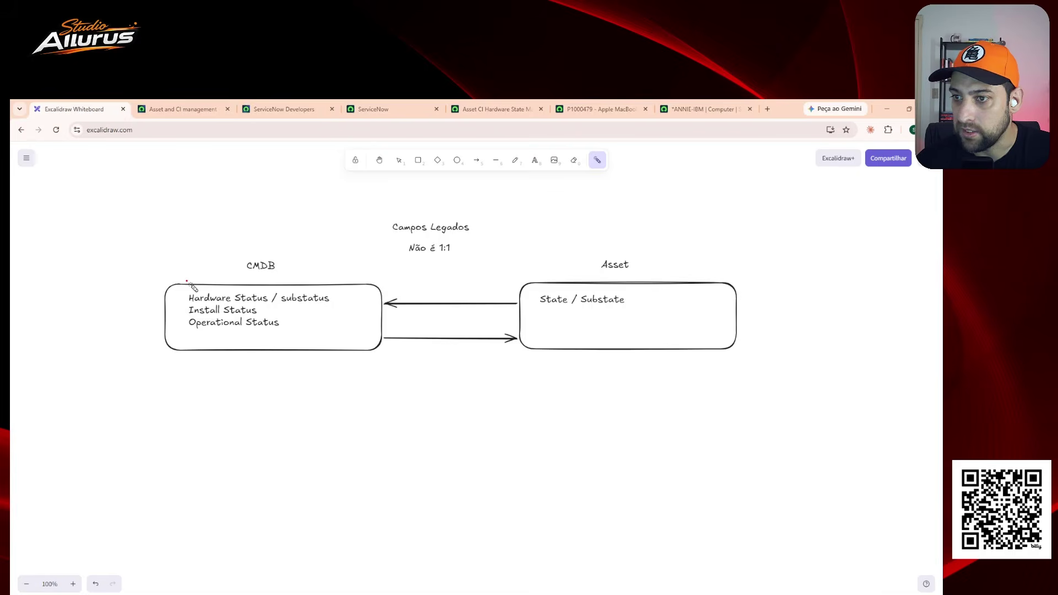
pyautogui.moveTo(189, 293)
pyautogui.mouseDown()
pyautogui.moveTo(204, 310)
pyautogui.moveTo(356, 301)
pyautogui.moveTo(172, 285)
pyautogui.mouseUp()
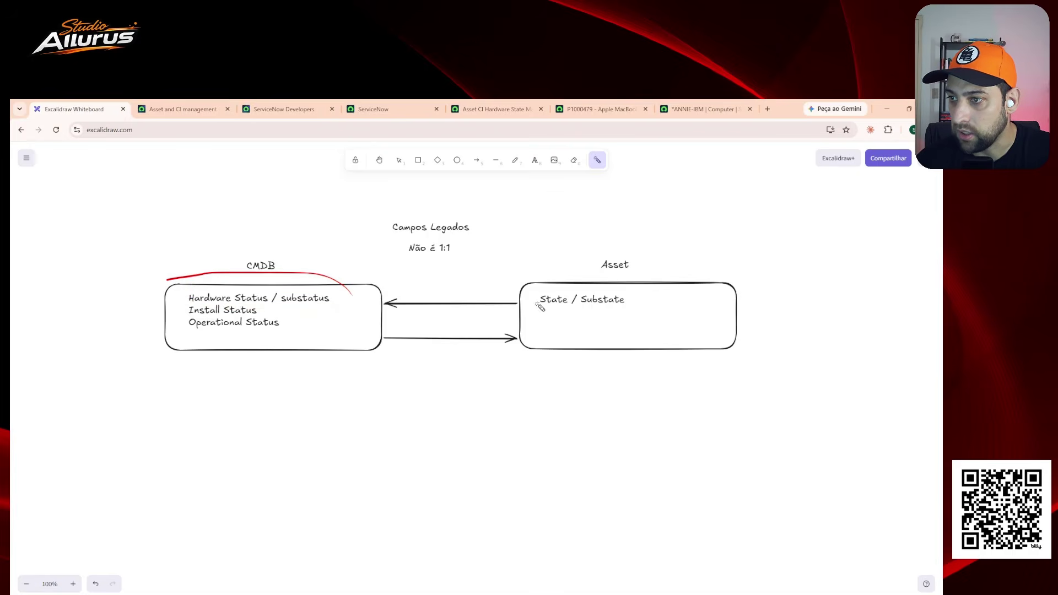
pyautogui.moveTo(534, 290)
pyautogui.mouseDown()
pyautogui.moveTo(682, 308)
pyautogui.moveTo(544, 299)
pyautogui.mouseUp()
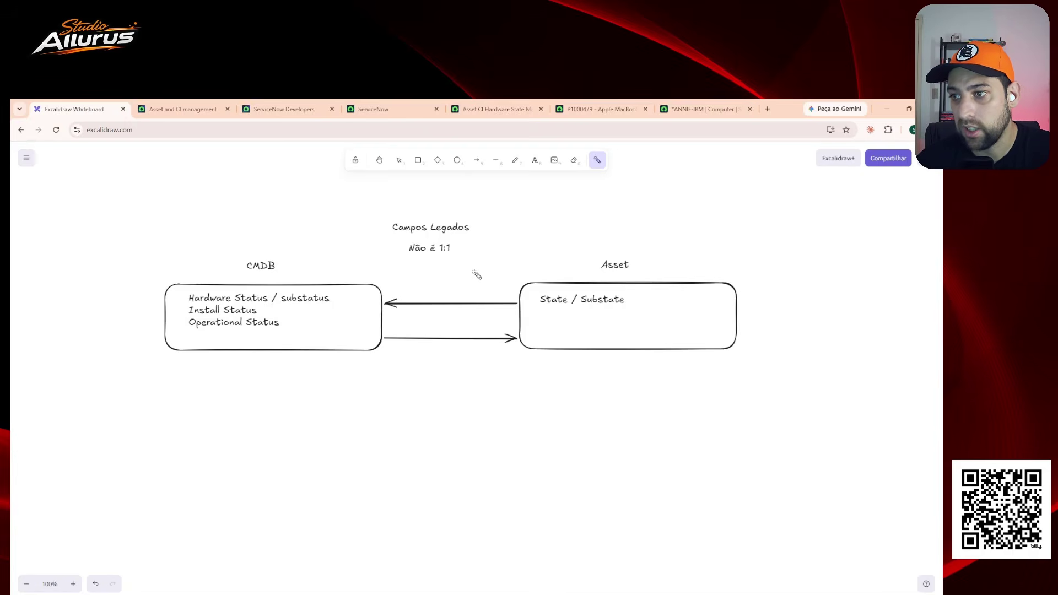
# - Duplicate the entire Campos Legados diagram and place the copy directly below the original, roughly aligned with it
pyautogui.press('v')
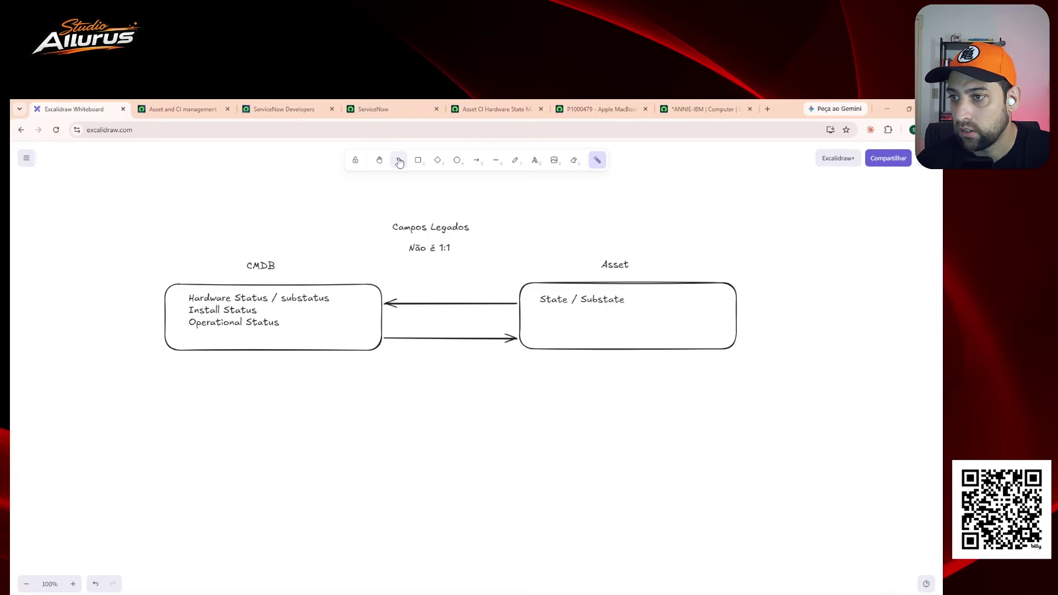
pyautogui.moveTo(122, 214); pyautogui.dragTo(780, 399)
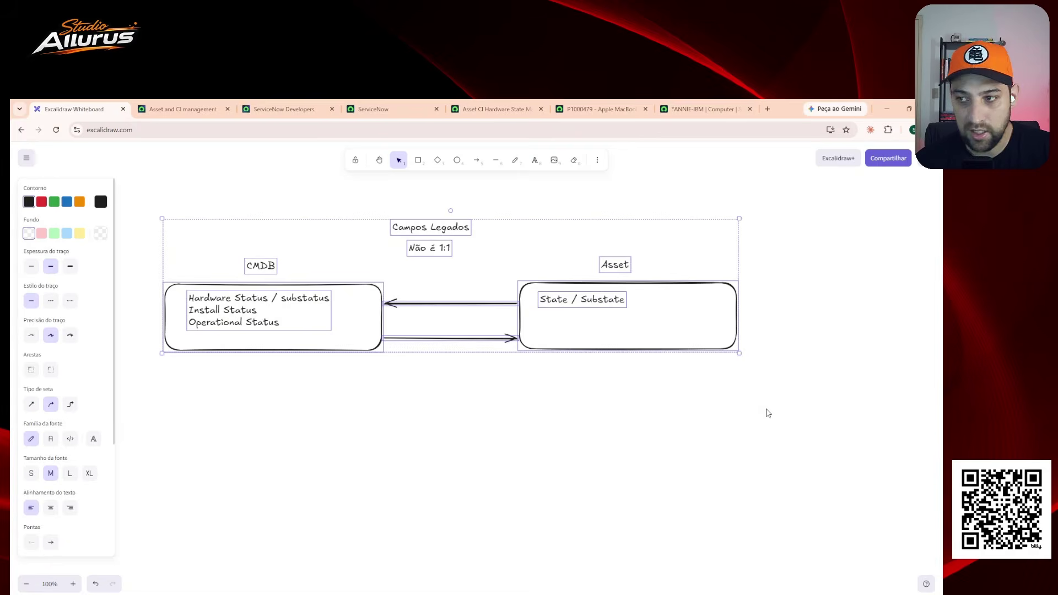
pyautogui.click(324, 449)
pyautogui.hotkey('ctrl', 'v')
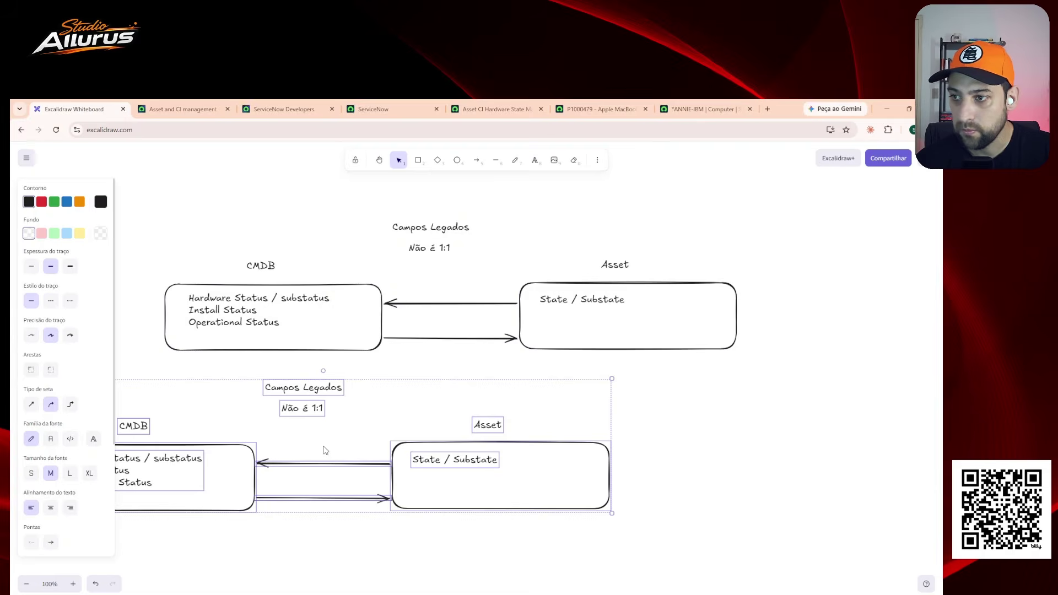
pyautogui.moveTo(395, 417); pyautogui.dragTo(517, 423)
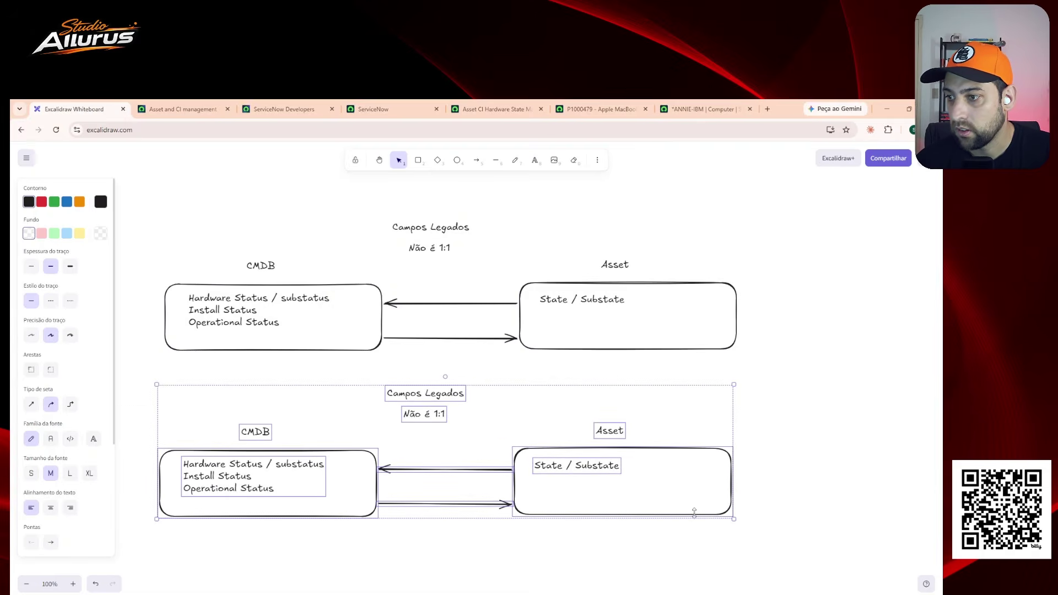
pyautogui.scroll(-1, 785, 521)
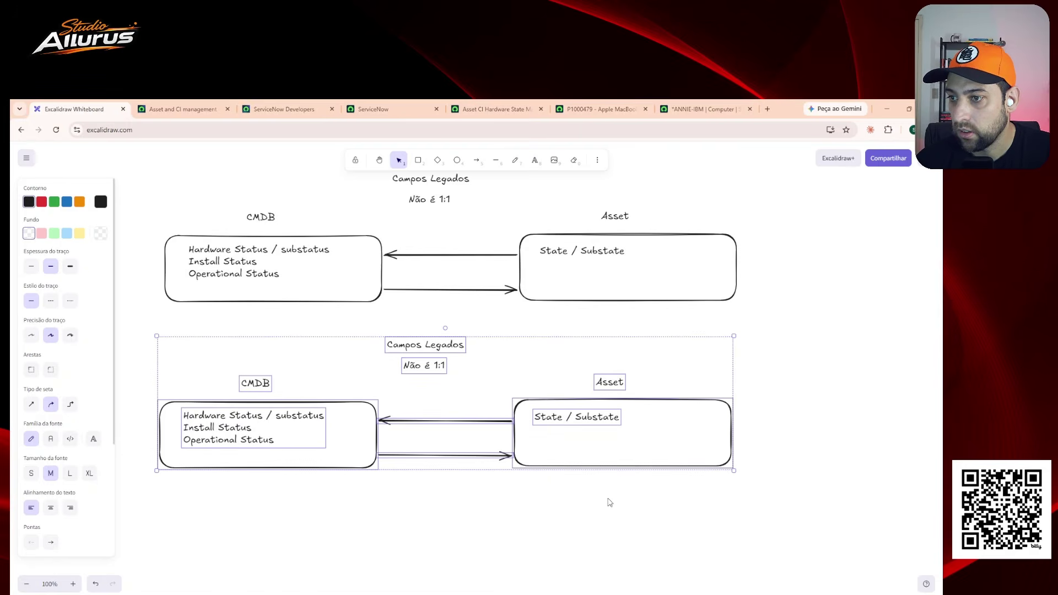
# - Change the copied diagram's heading to "CSDM" and center it above the "Não é 1:1" text
pyautogui.doubleClick(433, 352)
pyautogui.write('CSDM')
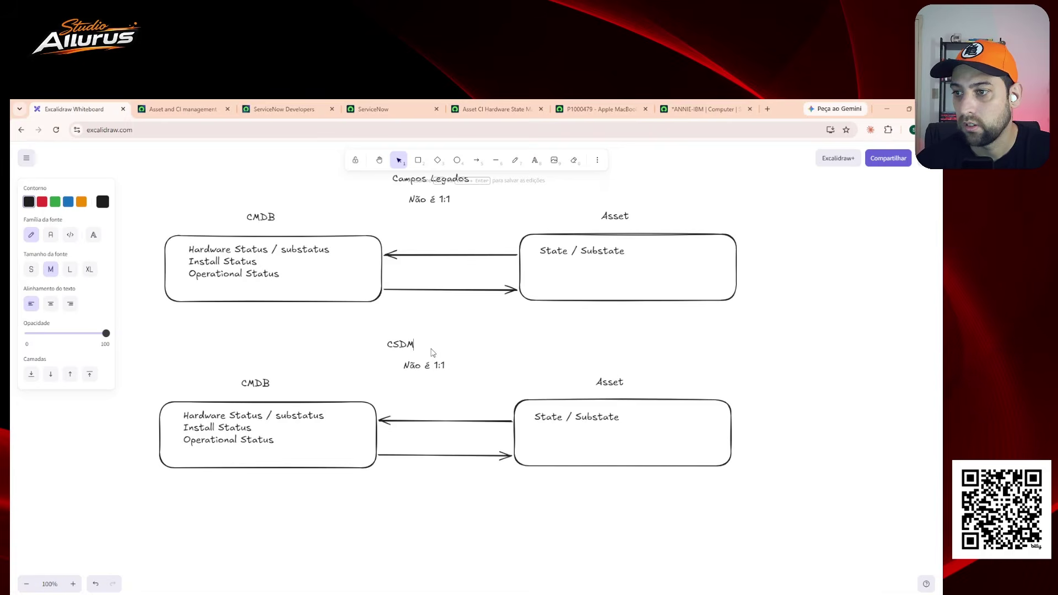
pyautogui.click(433, 353)
pyautogui.moveTo(408, 343); pyautogui.dragTo(434, 341)
pyautogui.scroll(-1, 476, 318)
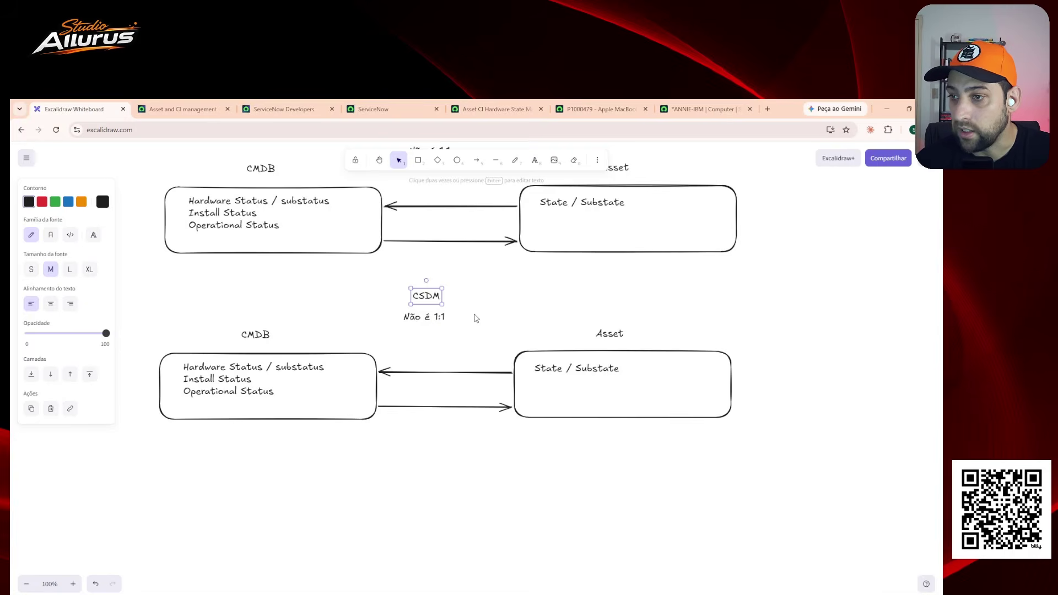
pyautogui.click(476, 319)
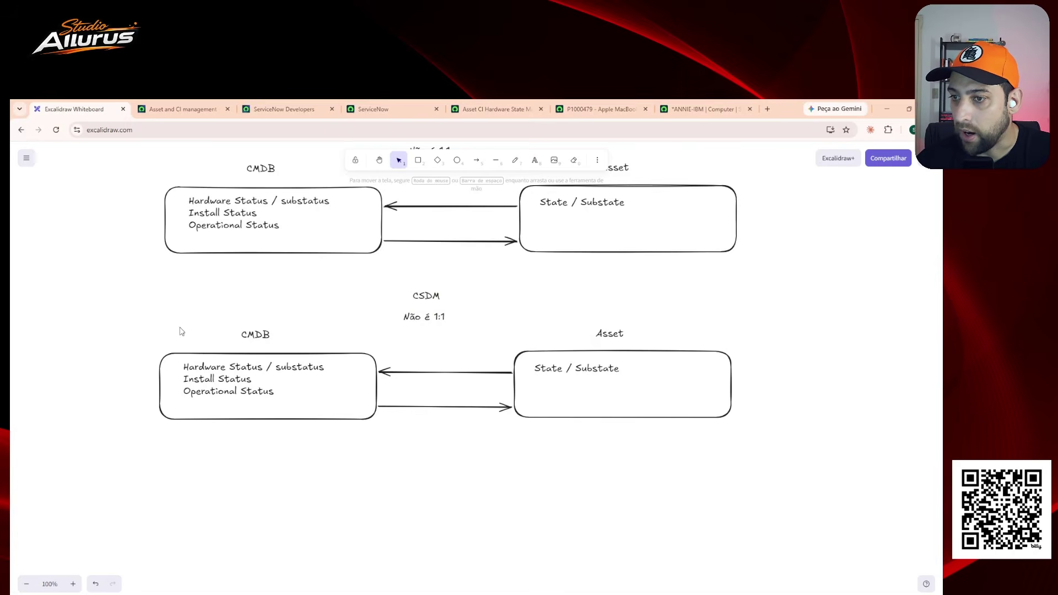
# - Select the boxes, arrows and field texts of the CSDM diagram, leaving out its headings
pyautogui.scroll(-1, 631, 462)
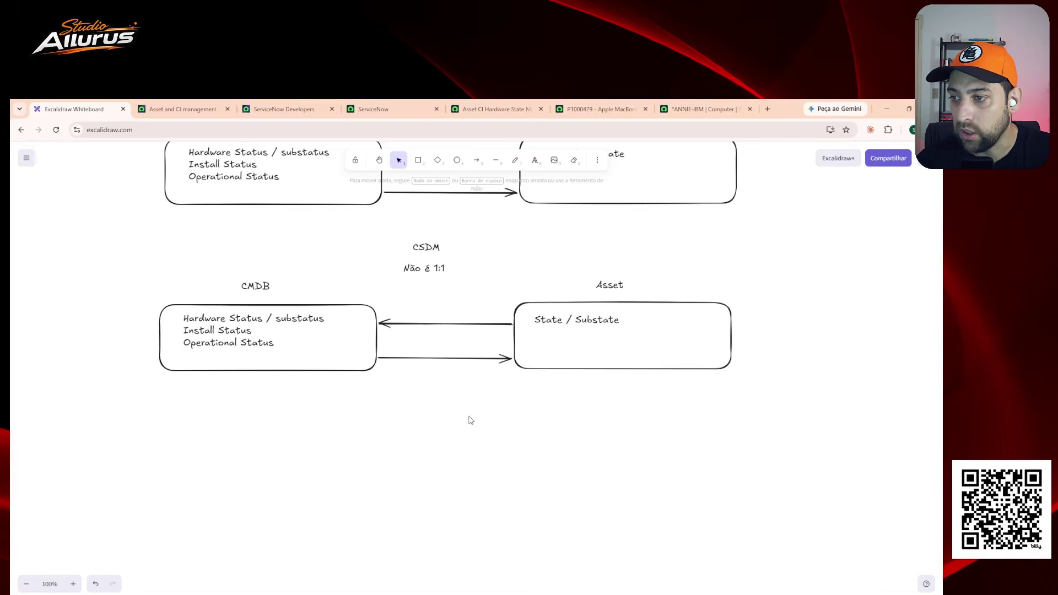
pyautogui.moveTo(120, 288); pyautogui.dragTo(772, 412)
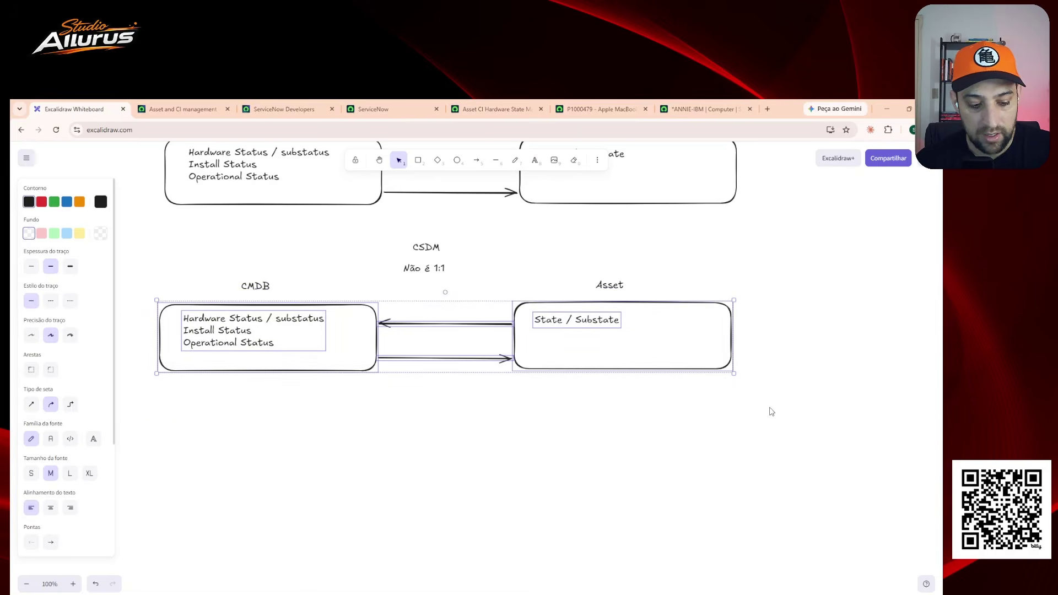